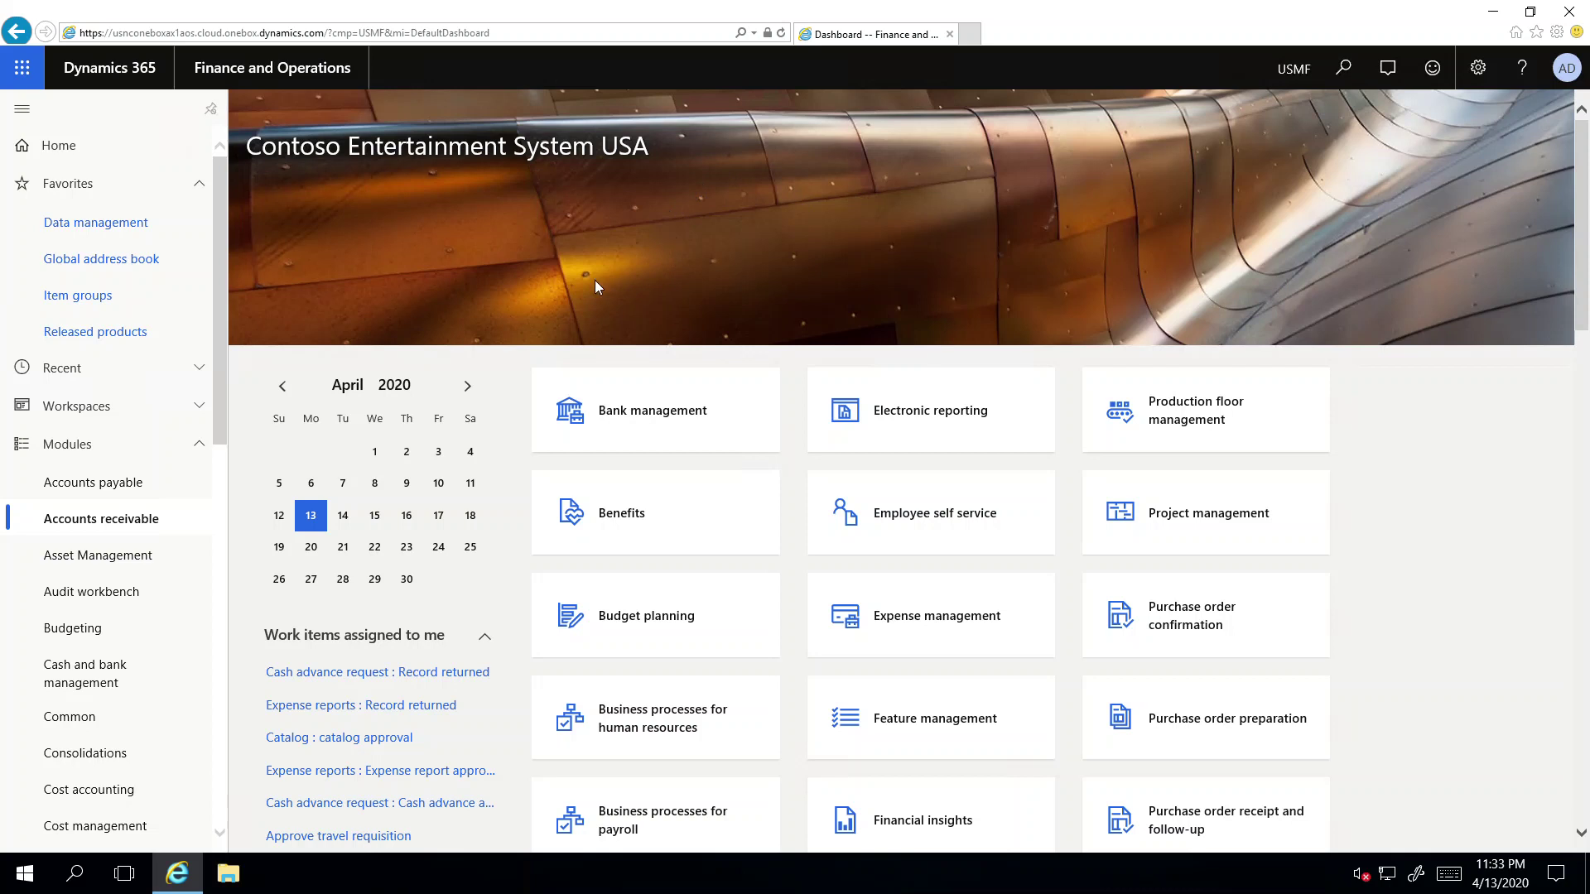
# In Accounts payable, collapse all groups, expand Inquiries and reports, and open the Product receipt journal
pyautogui.click(117, 492)
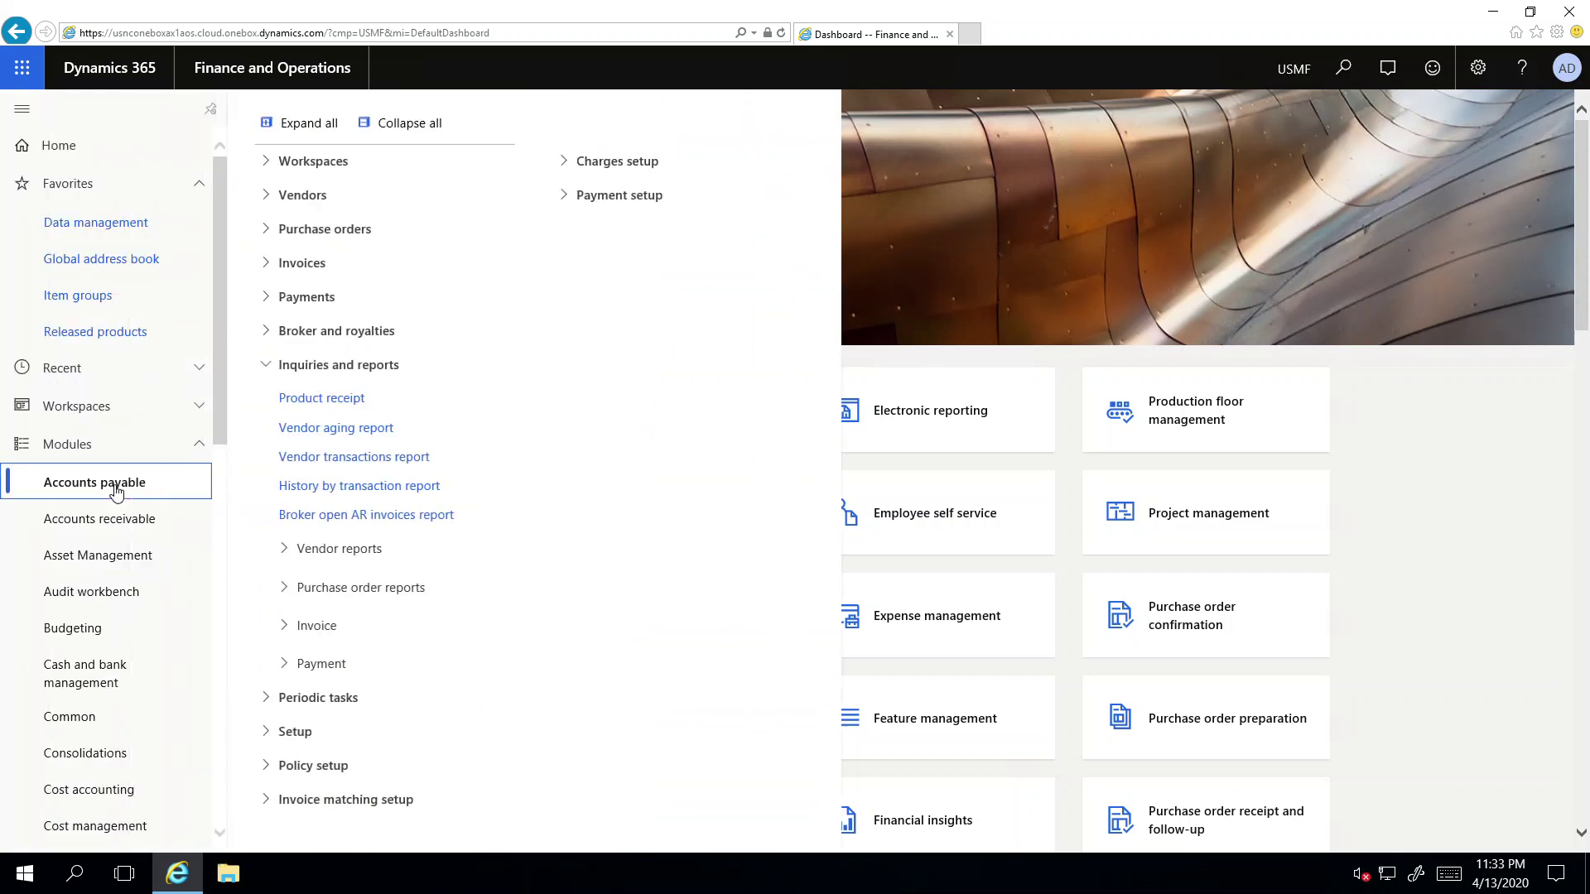
pyautogui.click(390, 131)
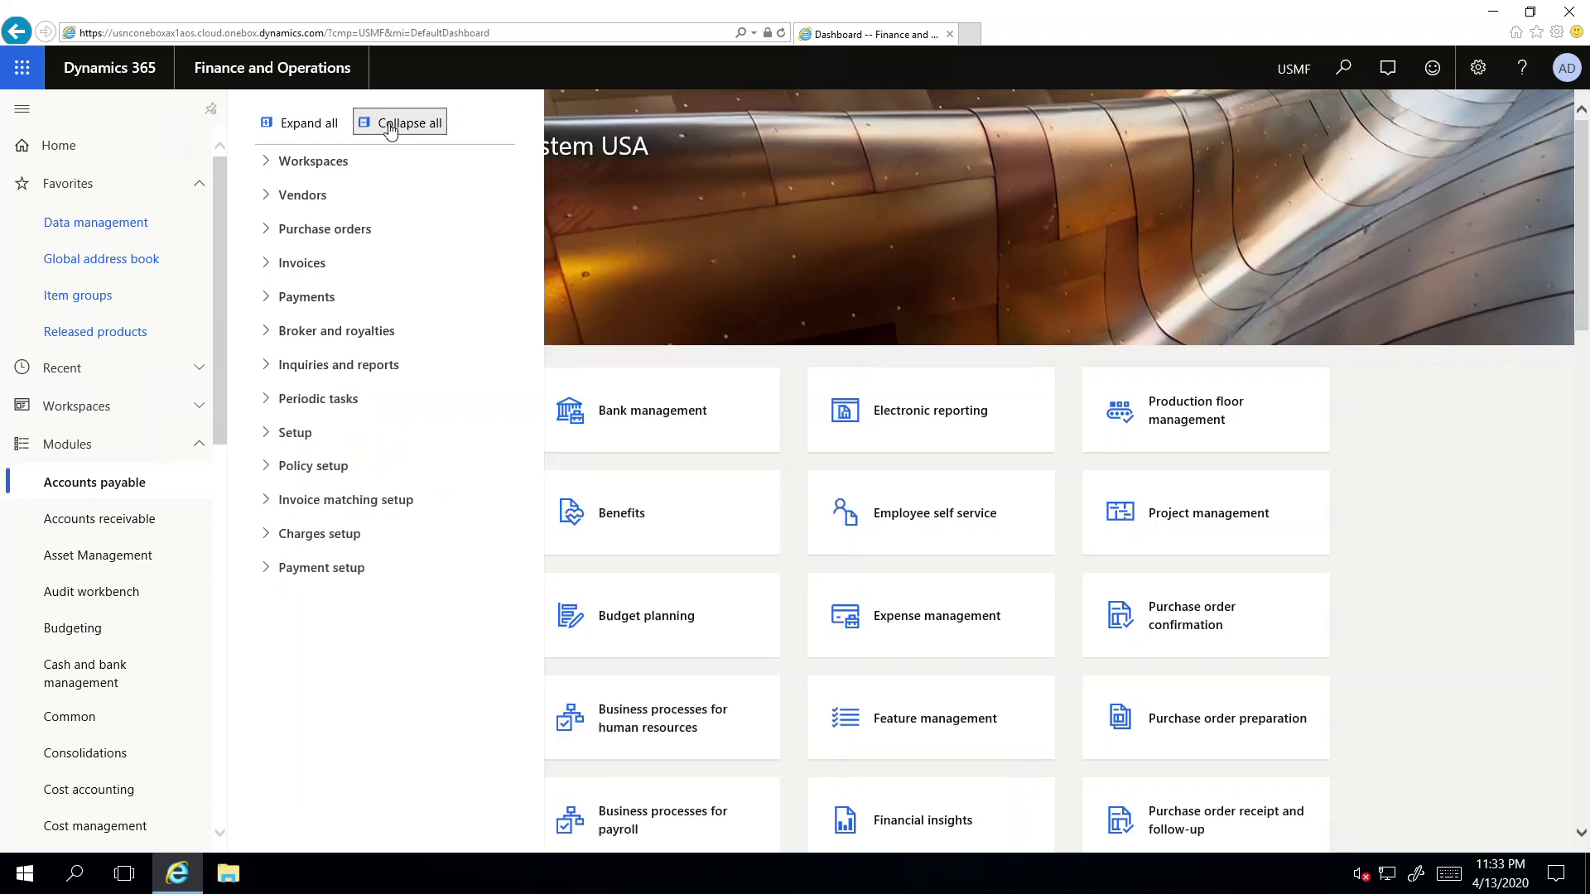
pyautogui.click(424, 375)
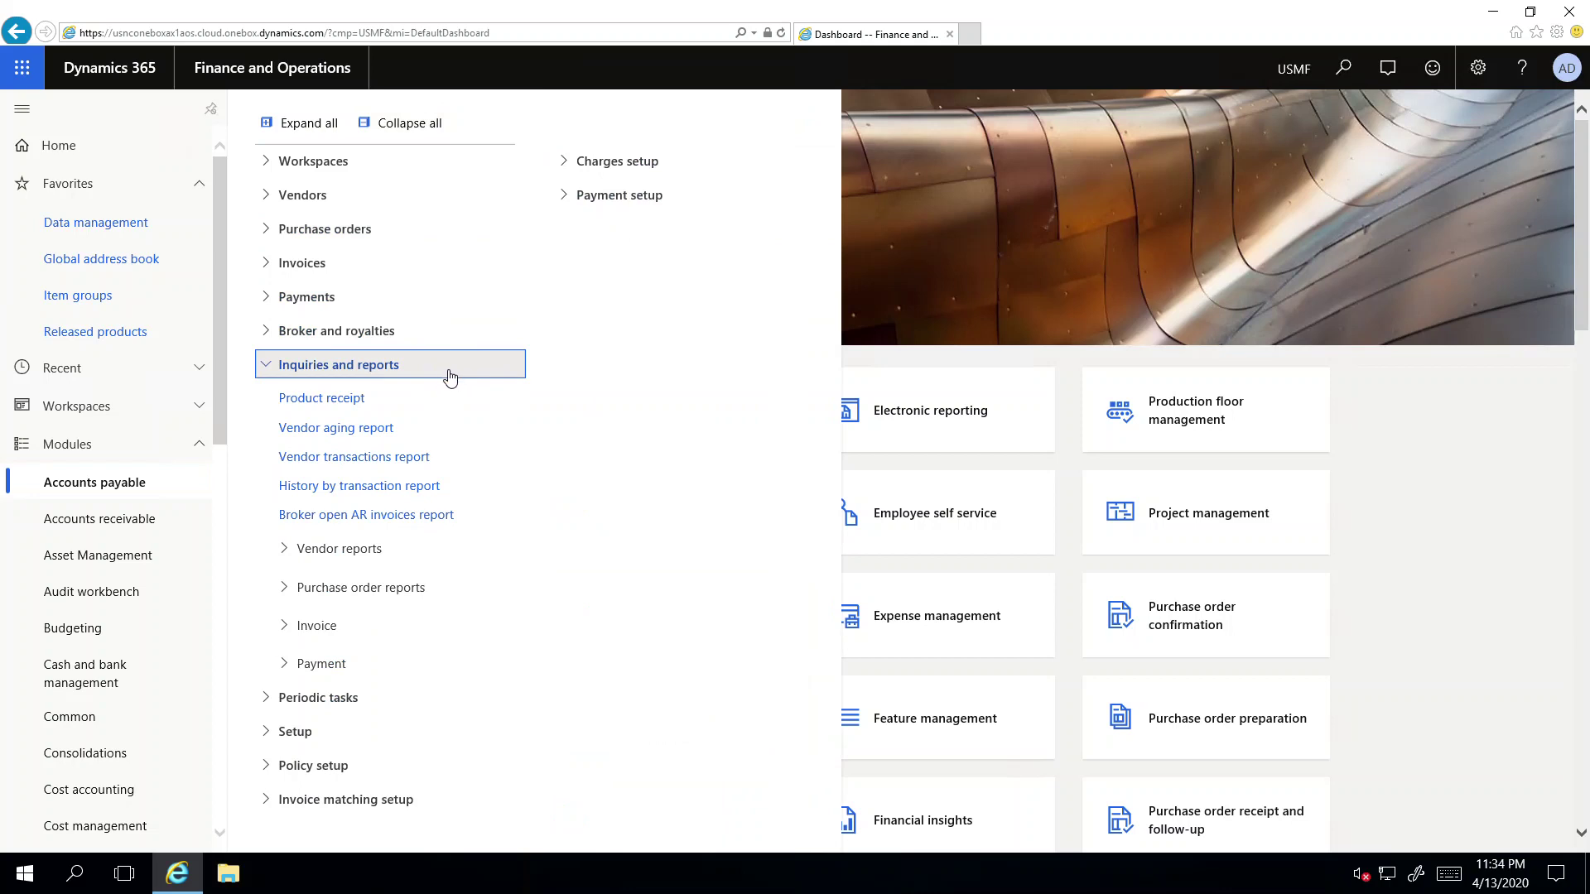
pyautogui.click(346, 404)
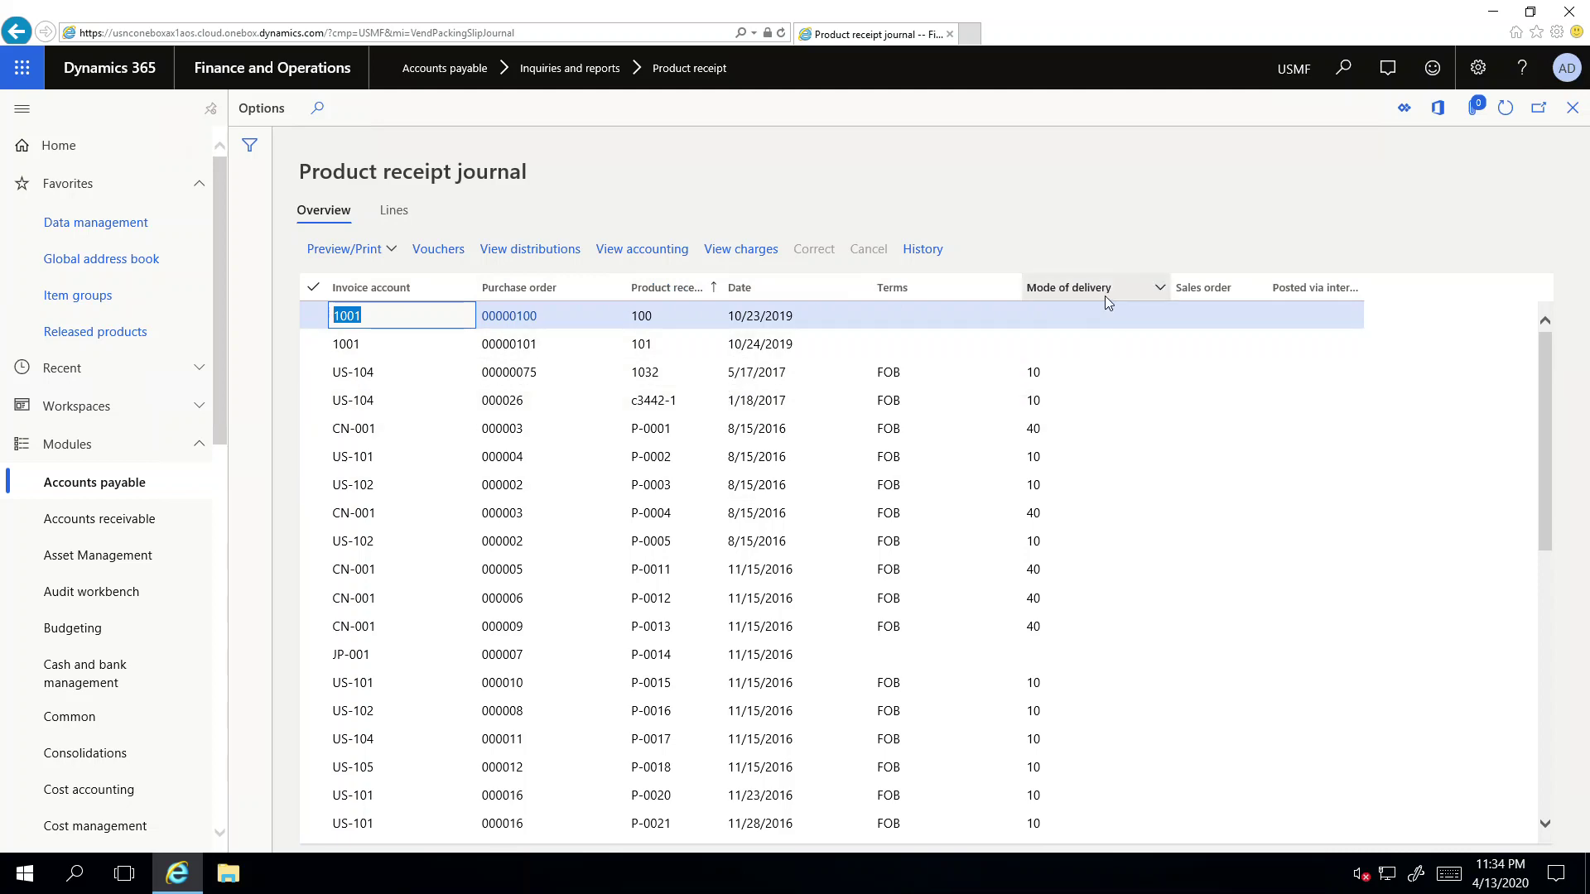
# Filter the Product receipt journal to Mode of delivery 10 and select the first receipt
pyautogui.click(1158, 288)
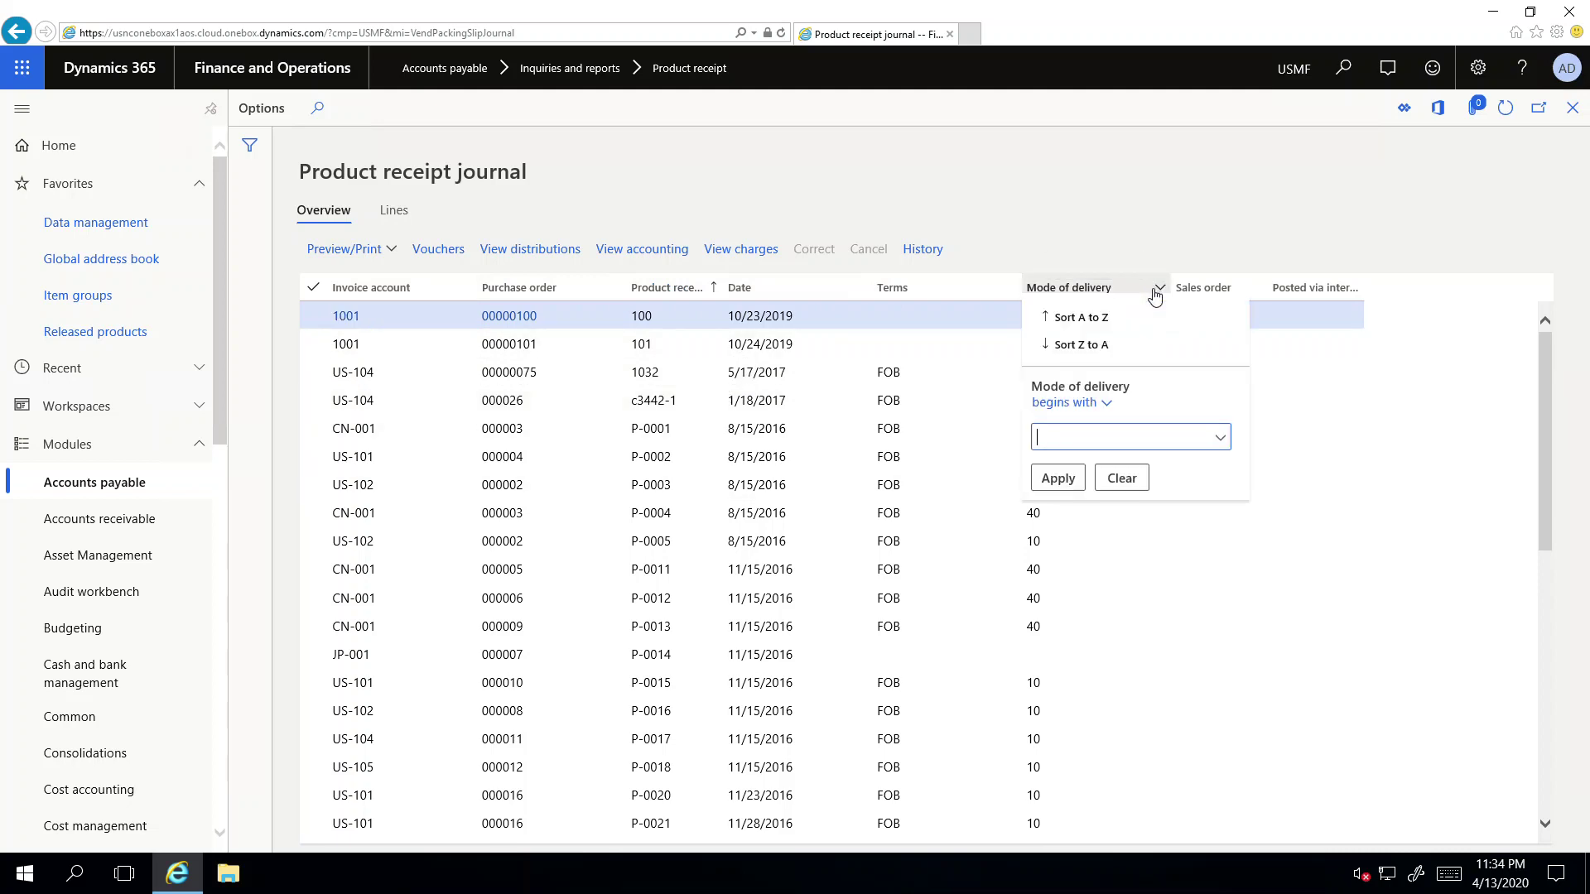
pyautogui.write('10')
pyautogui.click(1060, 479)
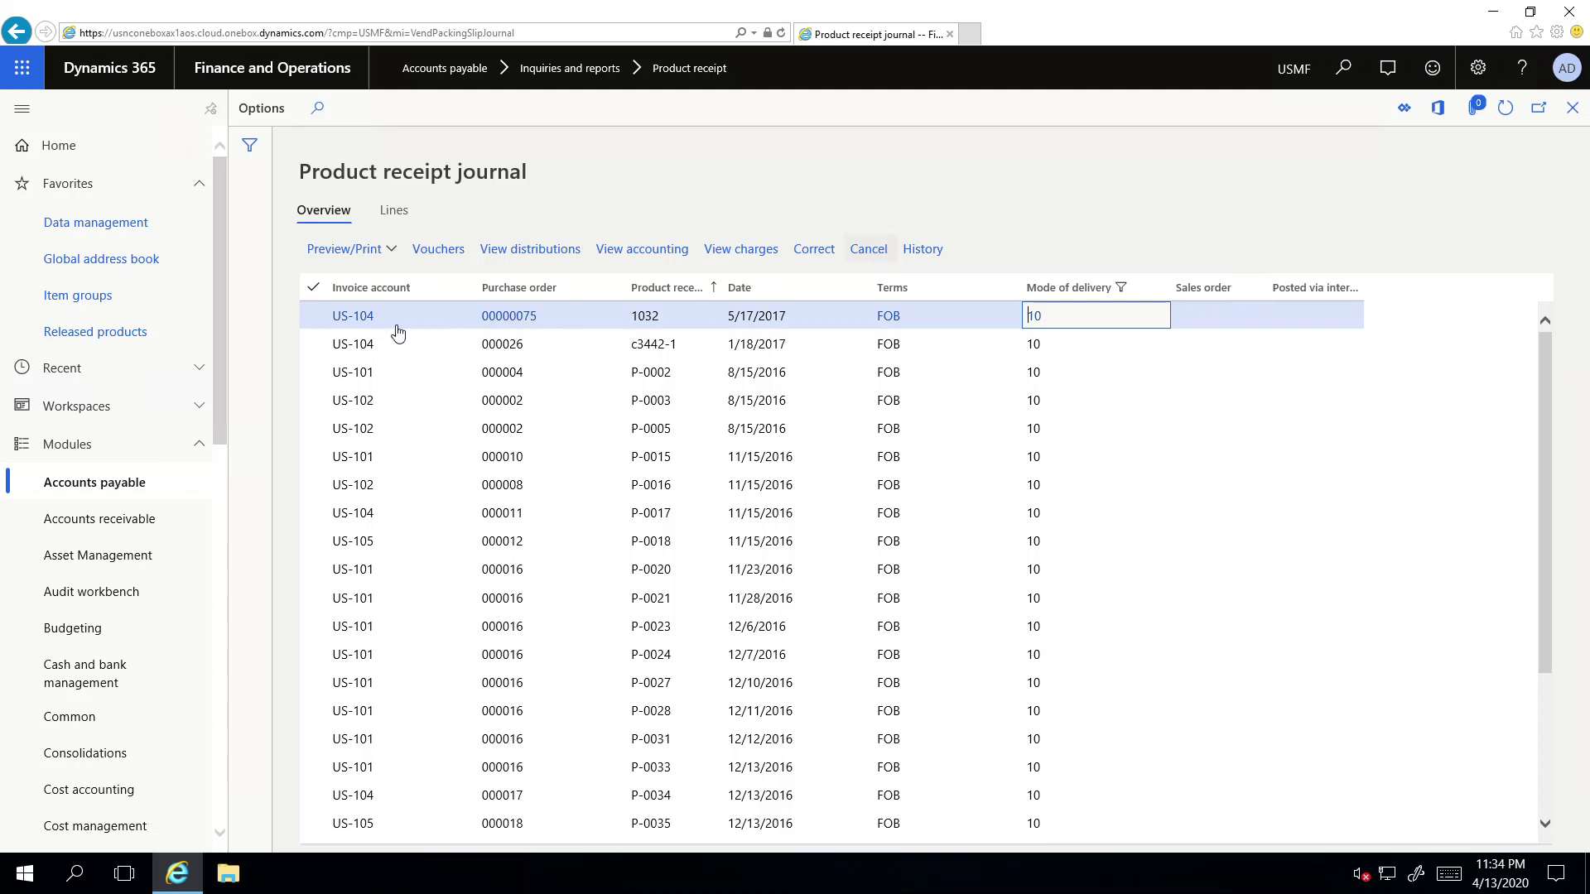
pyautogui.click(313, 315)
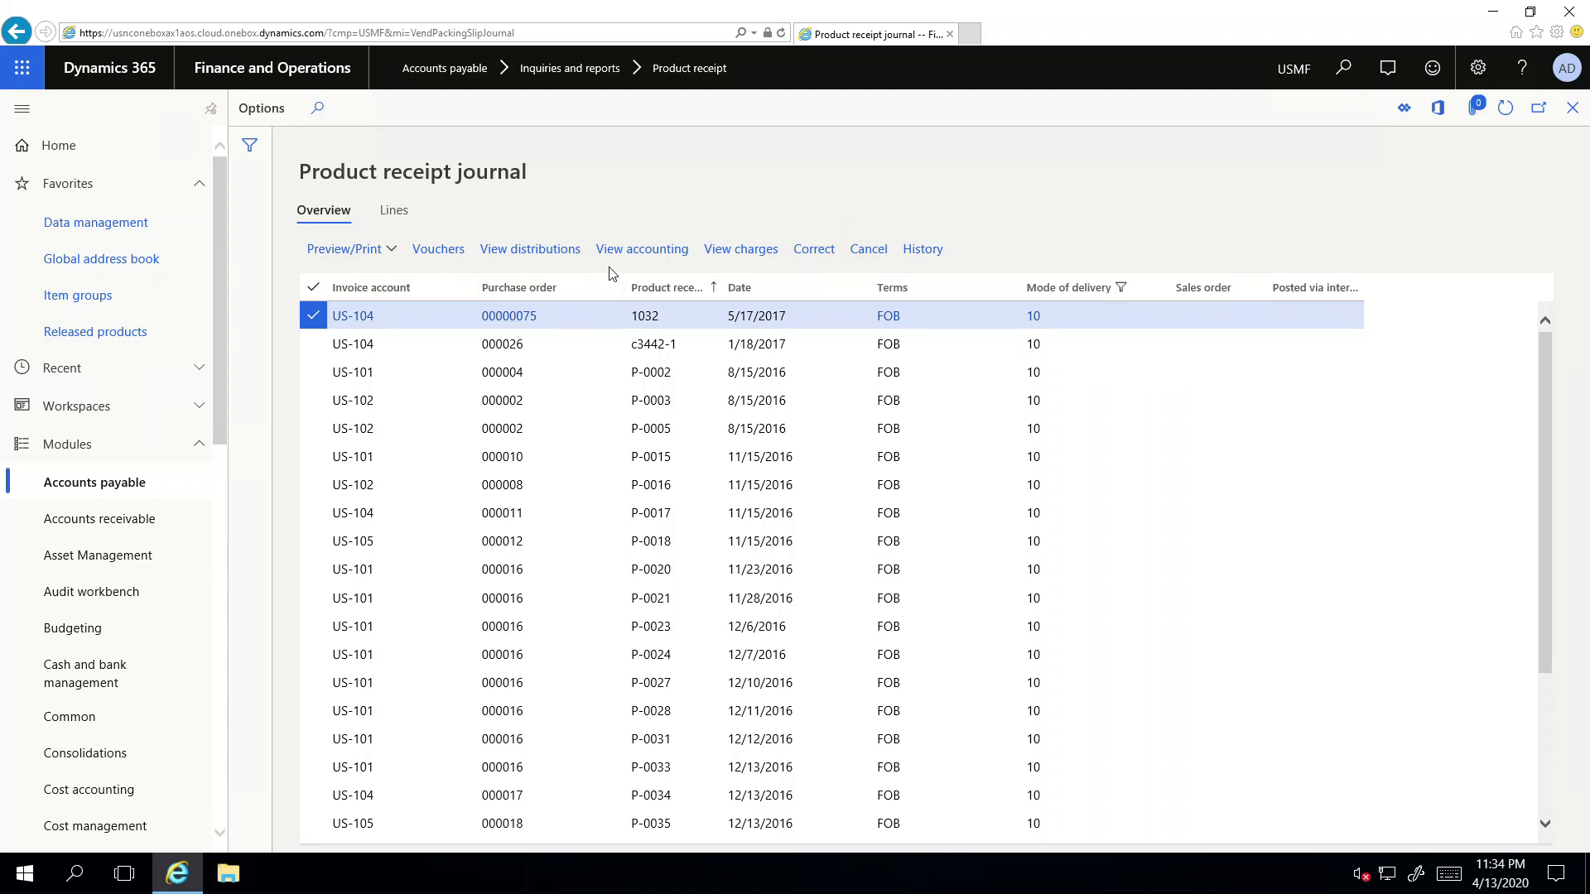
# Check the Preview/Print options without choosing one, then open the Accounts payable Vendor aging report
pyautogui.click(392, 254)
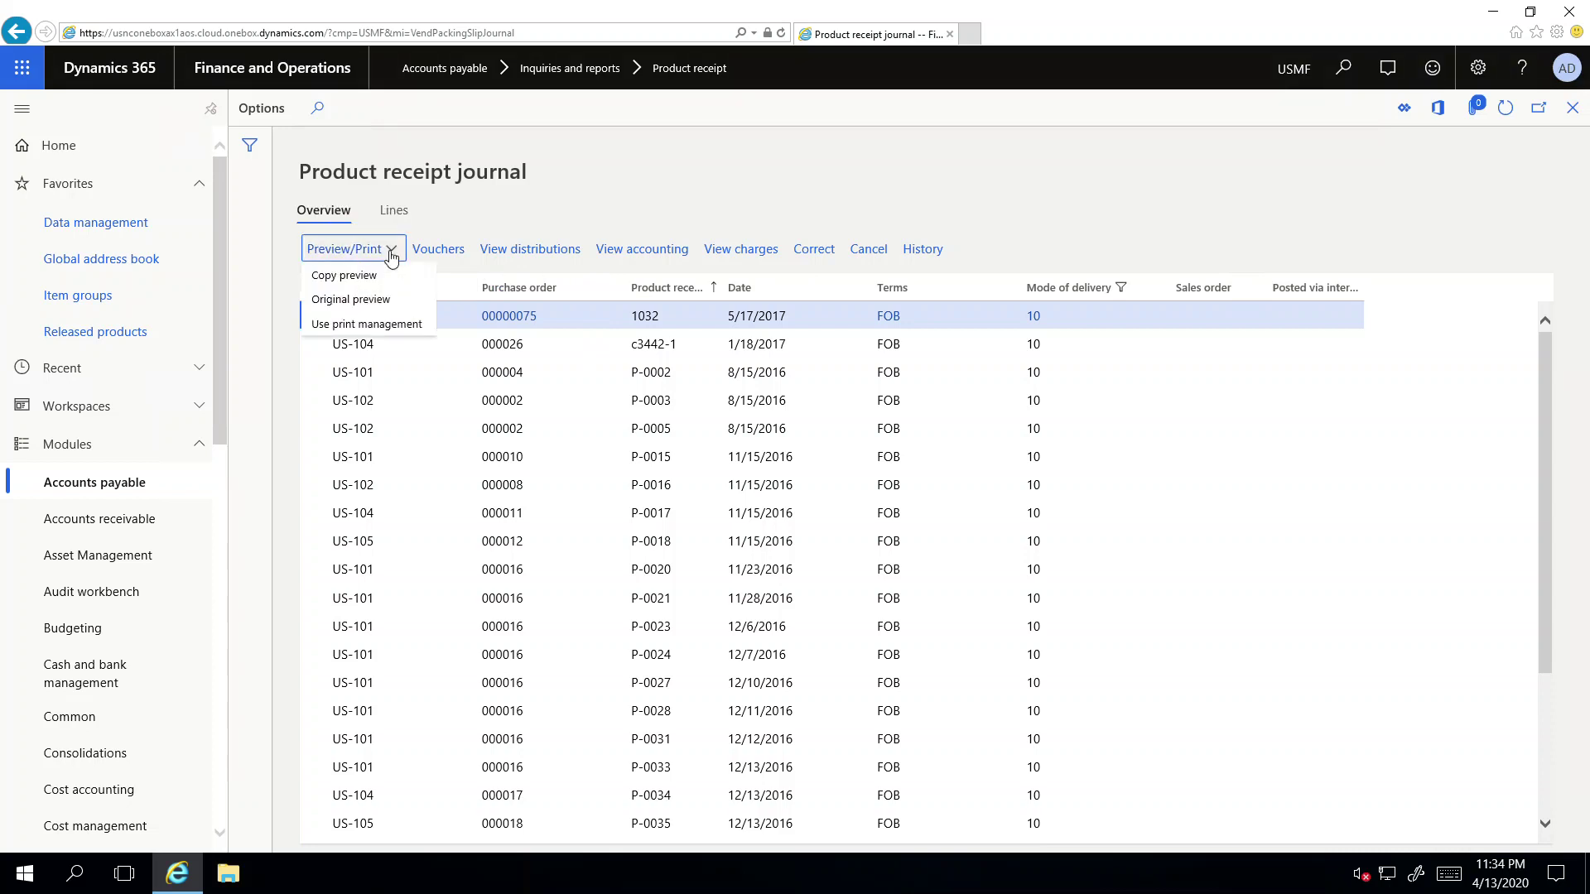
pyautogui.click(994, 177)
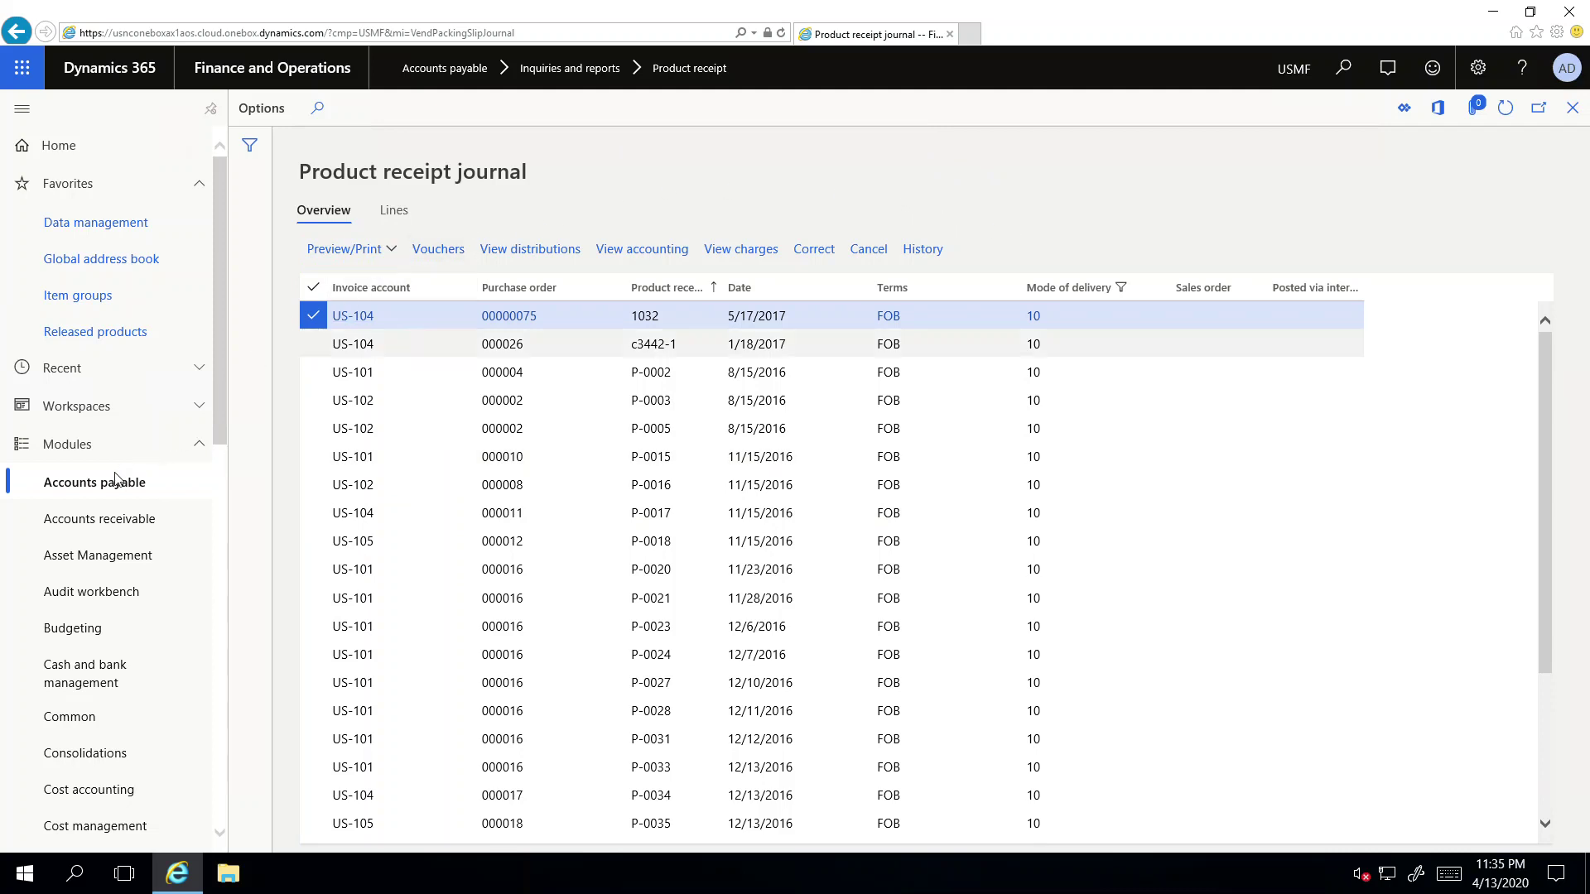
pyautogui.click(70, 488)
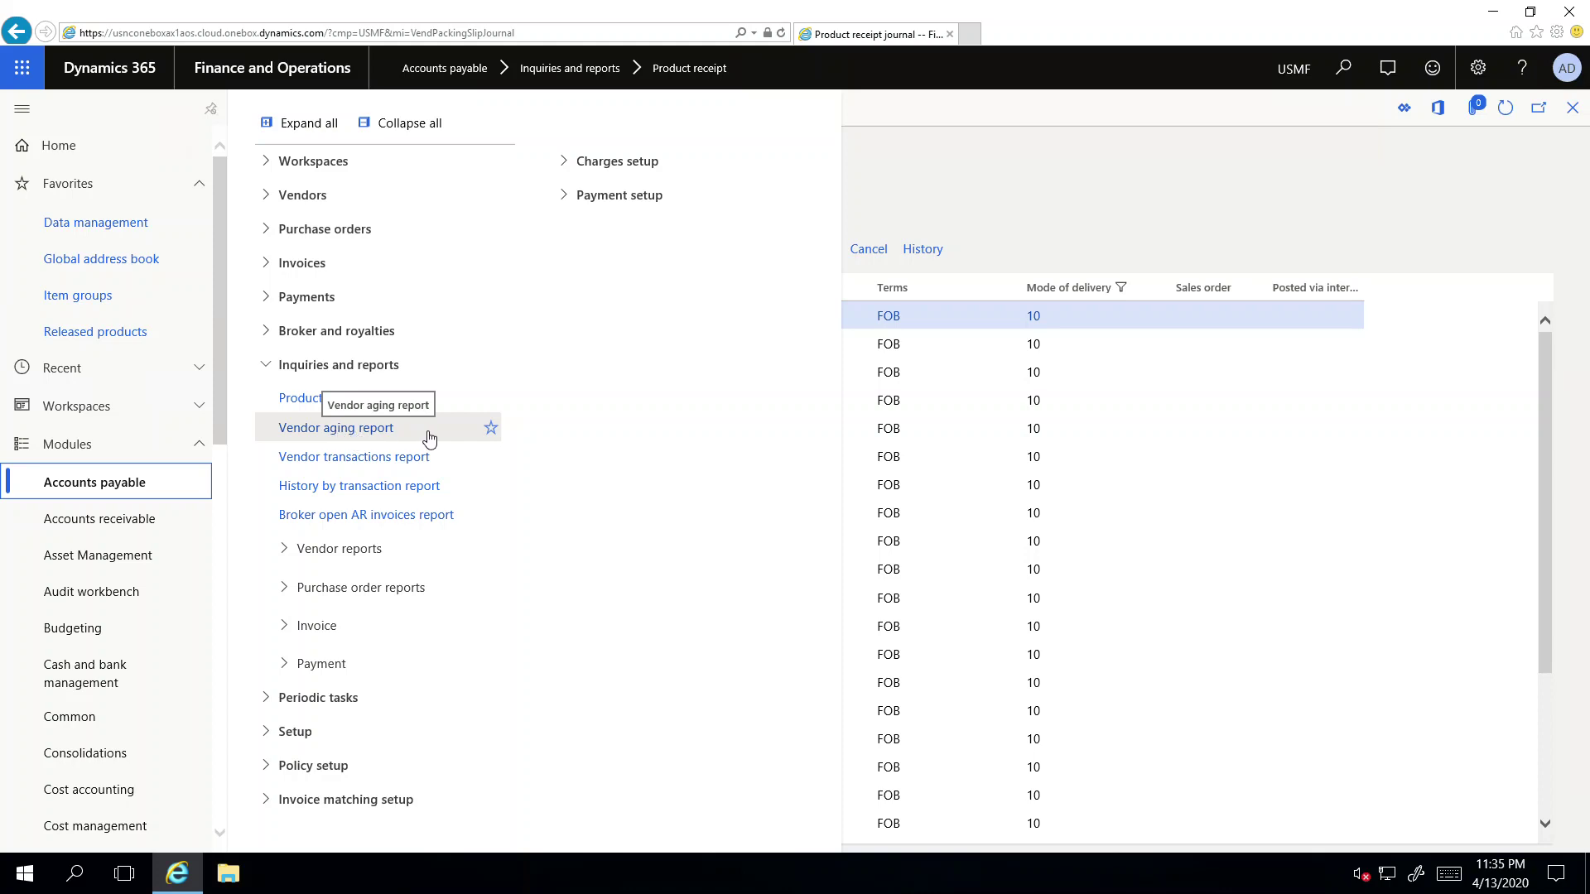
pyautogui.click(346, 437)
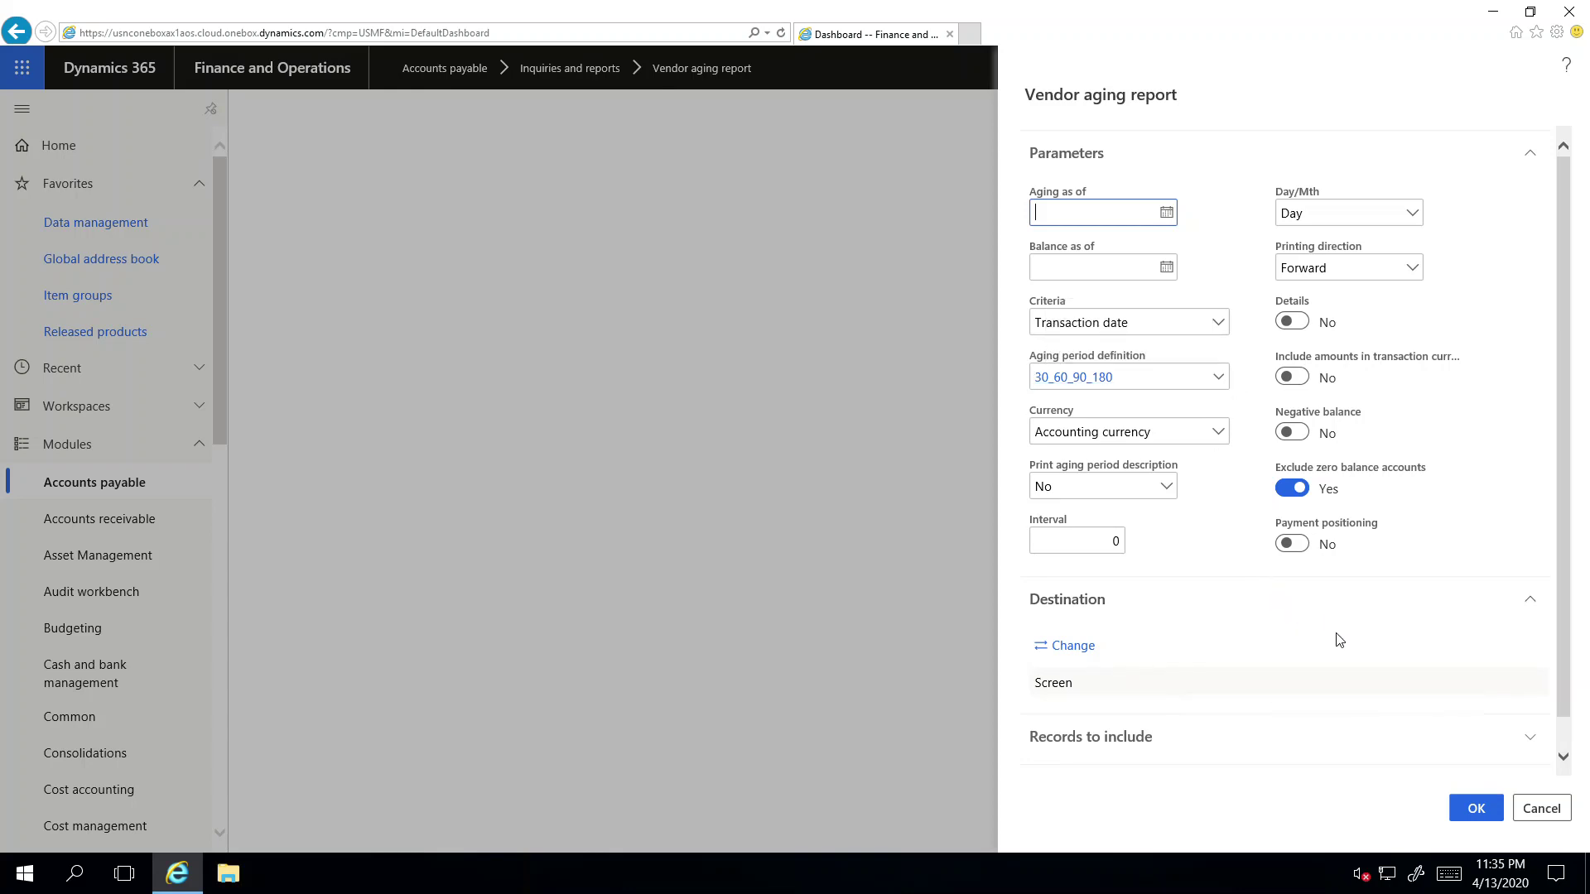
# Review the Vendor aging report's Email and Screen destination options, leaving output on Screen
pyautogui.scroll(-1, 1339, 640)
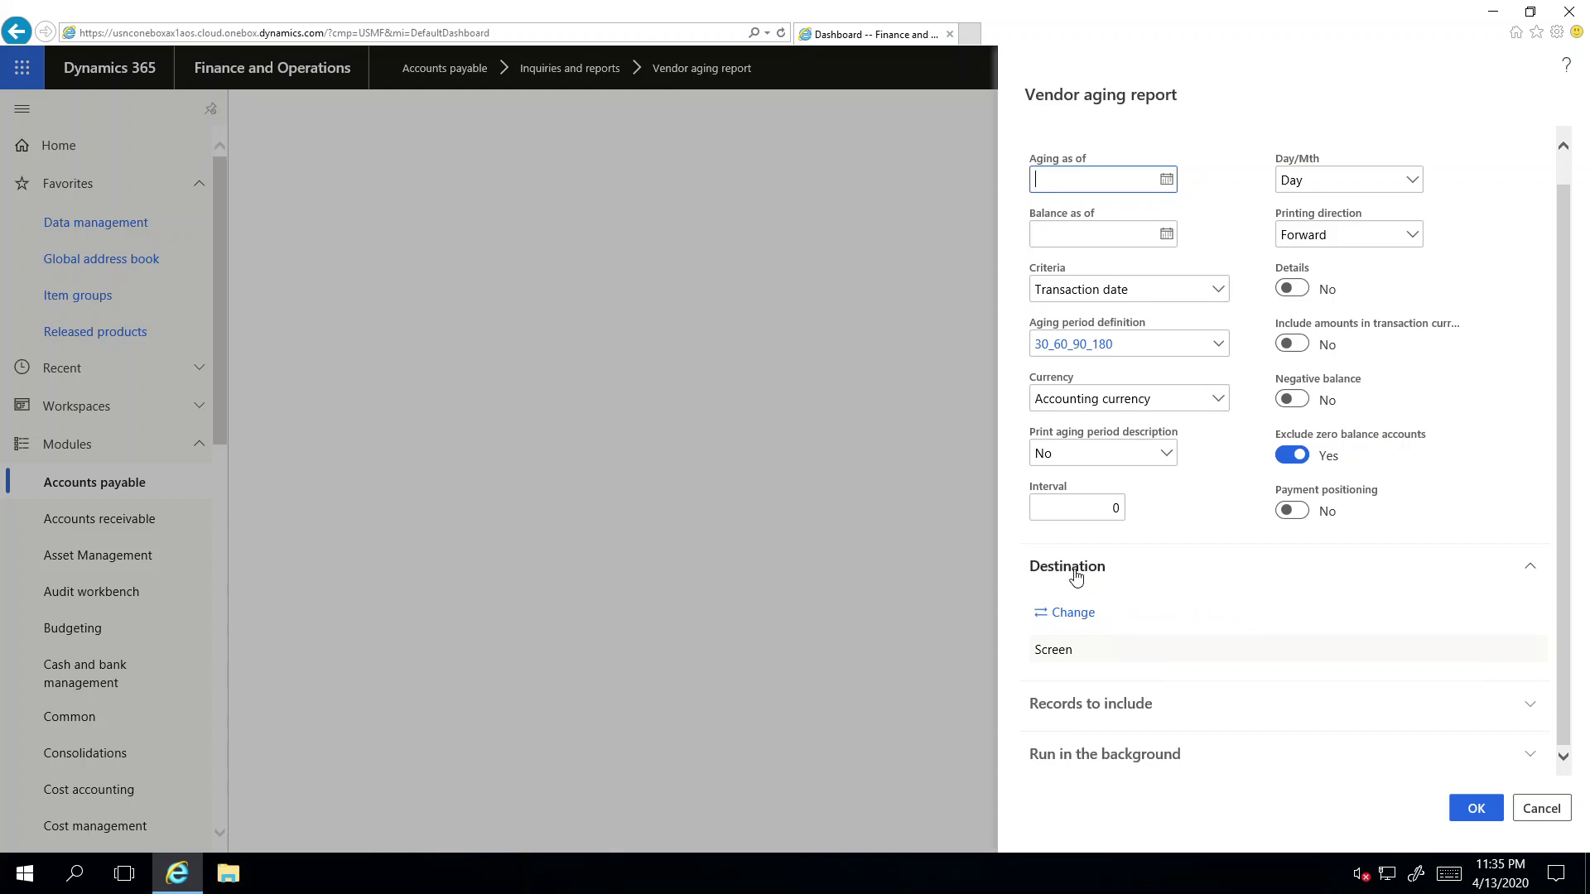
pyautogui.click(1076, 610)
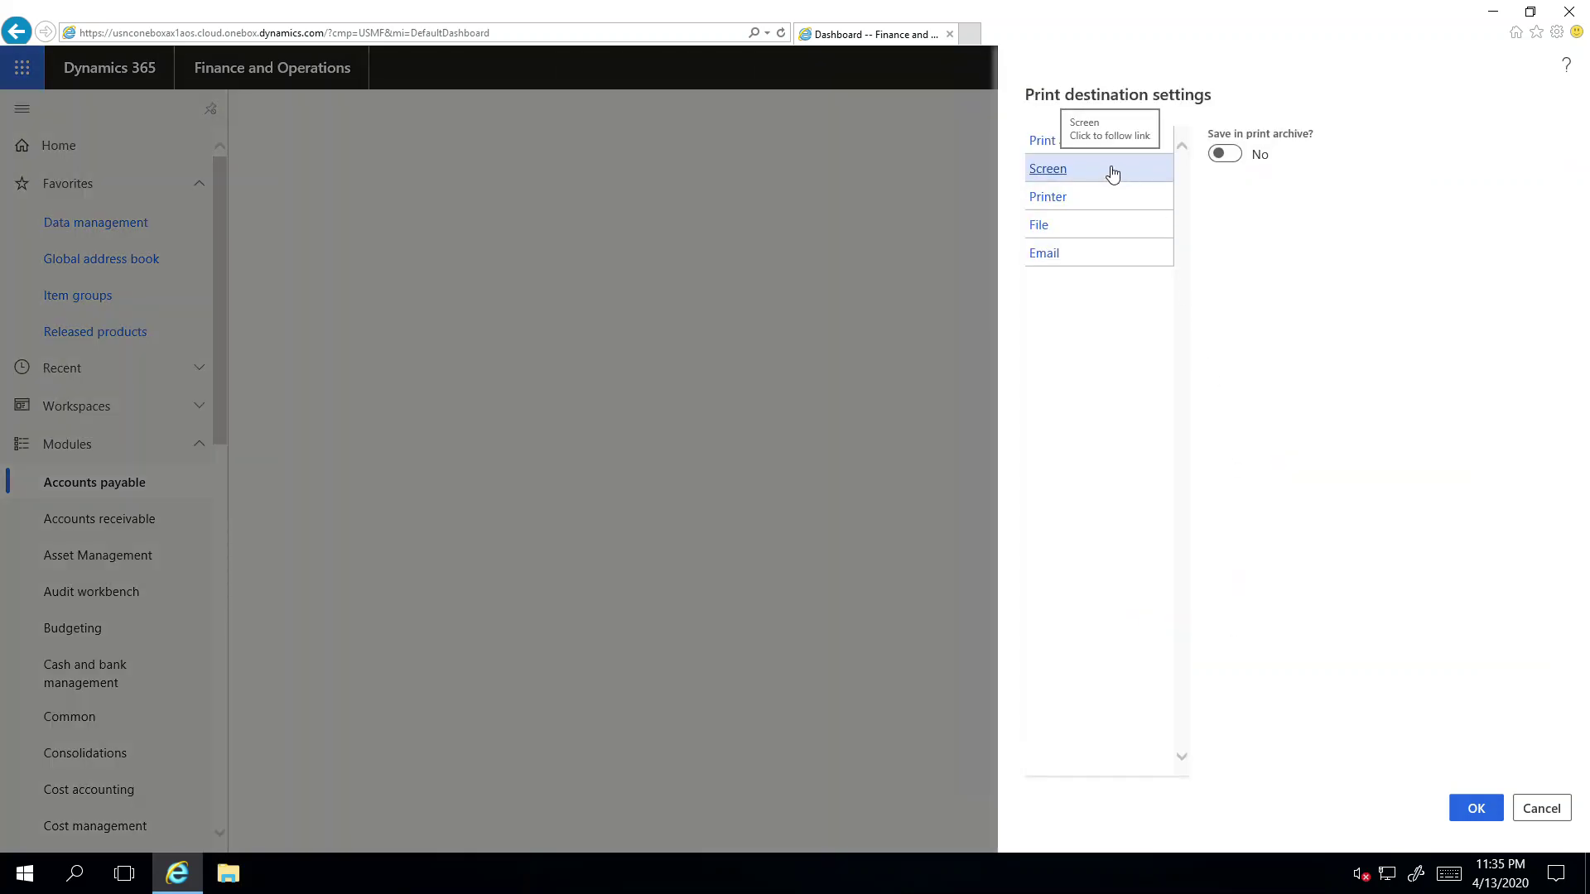
pyautogui.click(1103, 249)
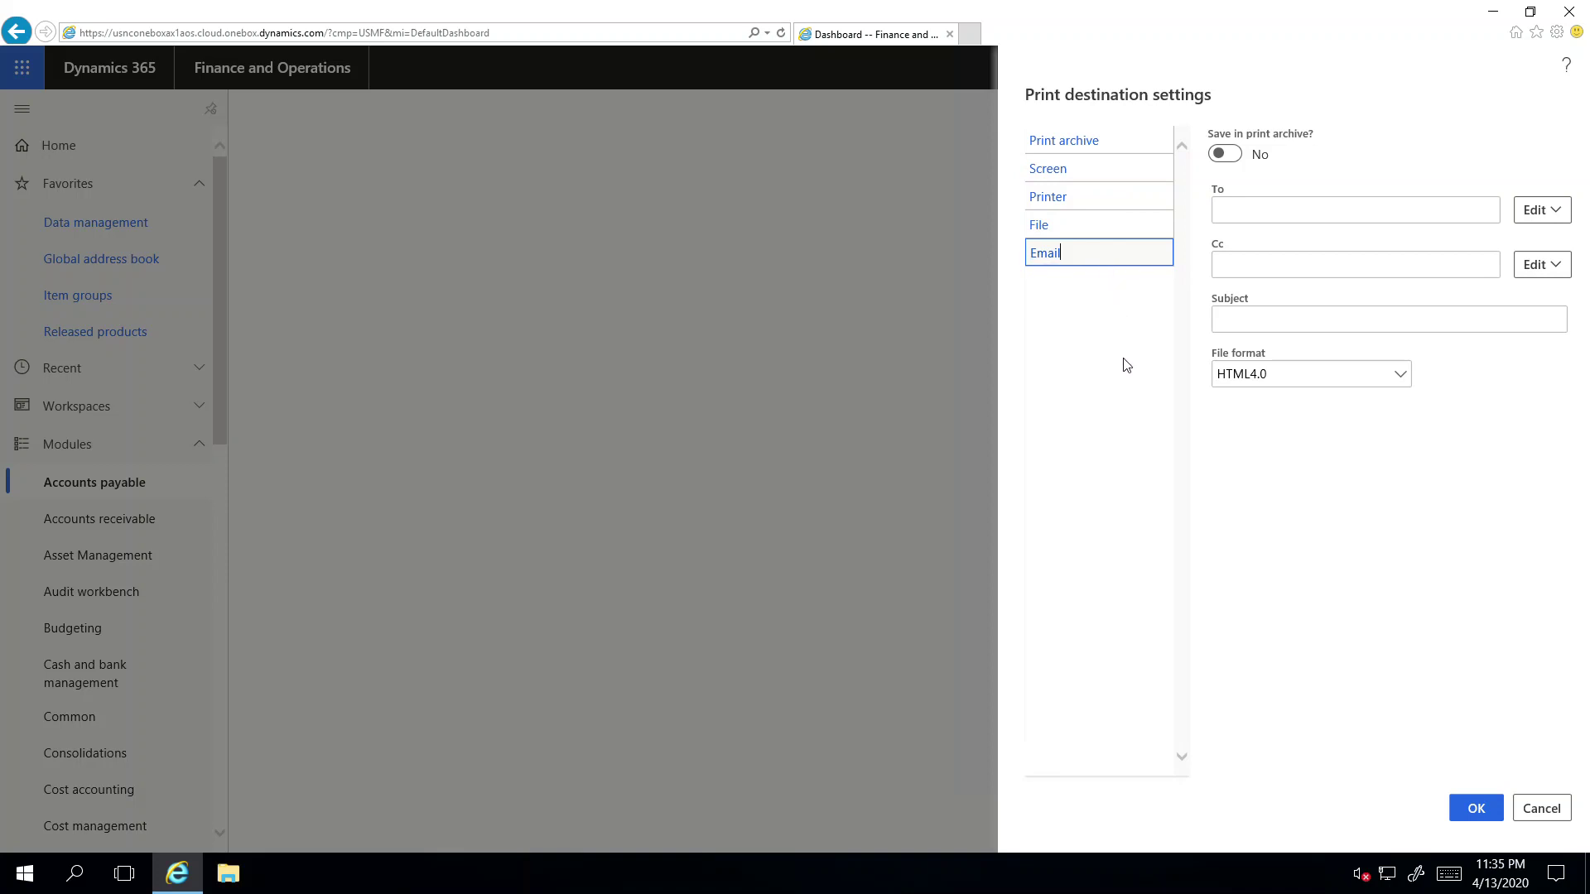
pyautogui.click(1122, 171)
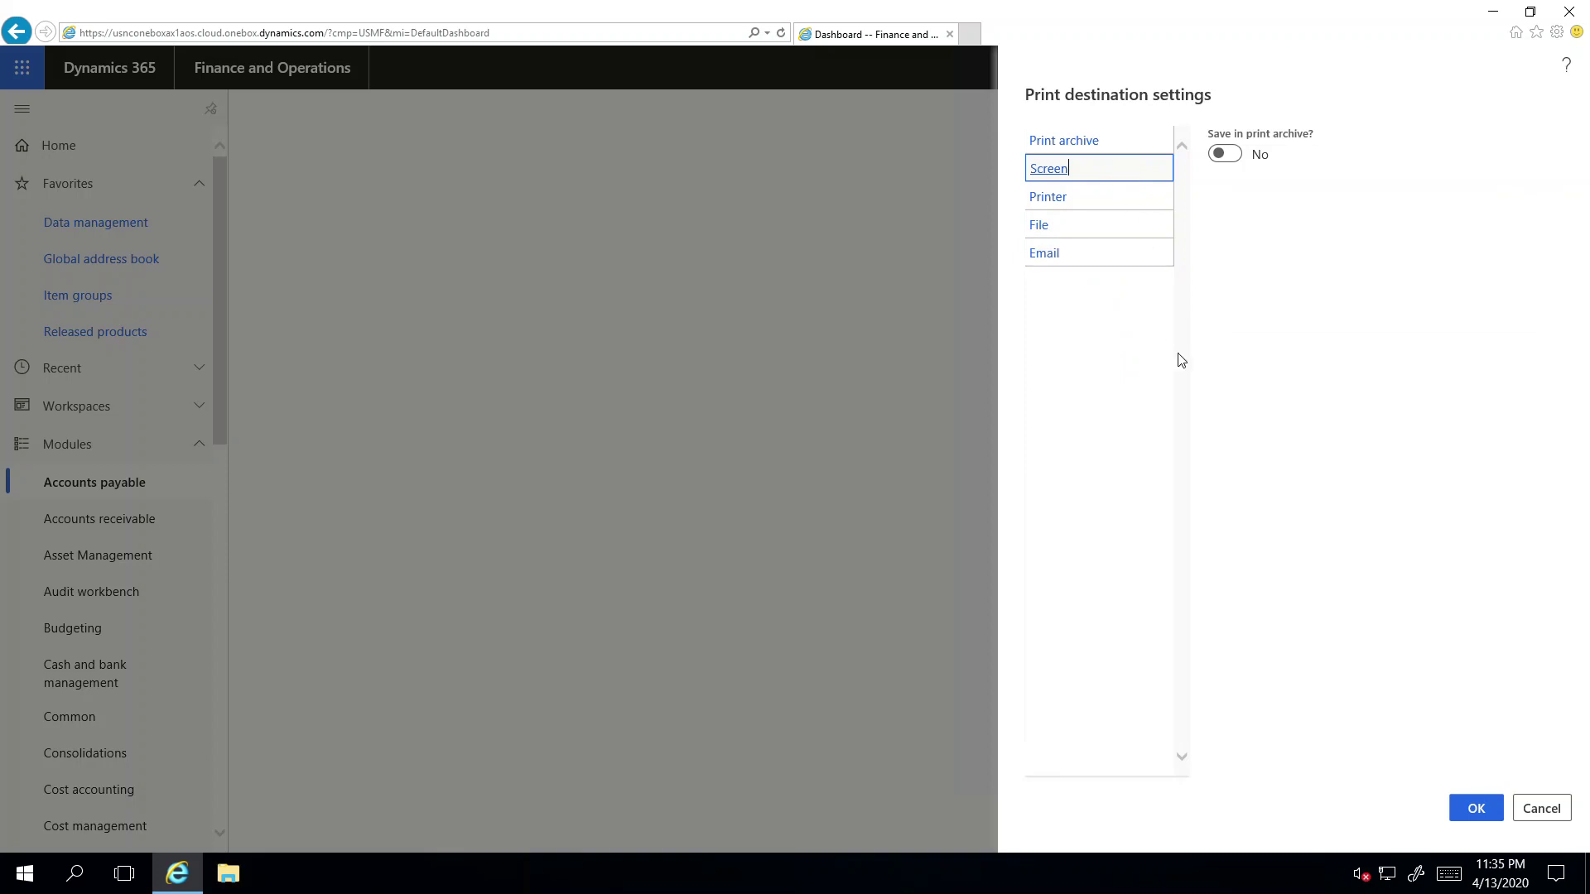
pyautogui.click(1523, 809)
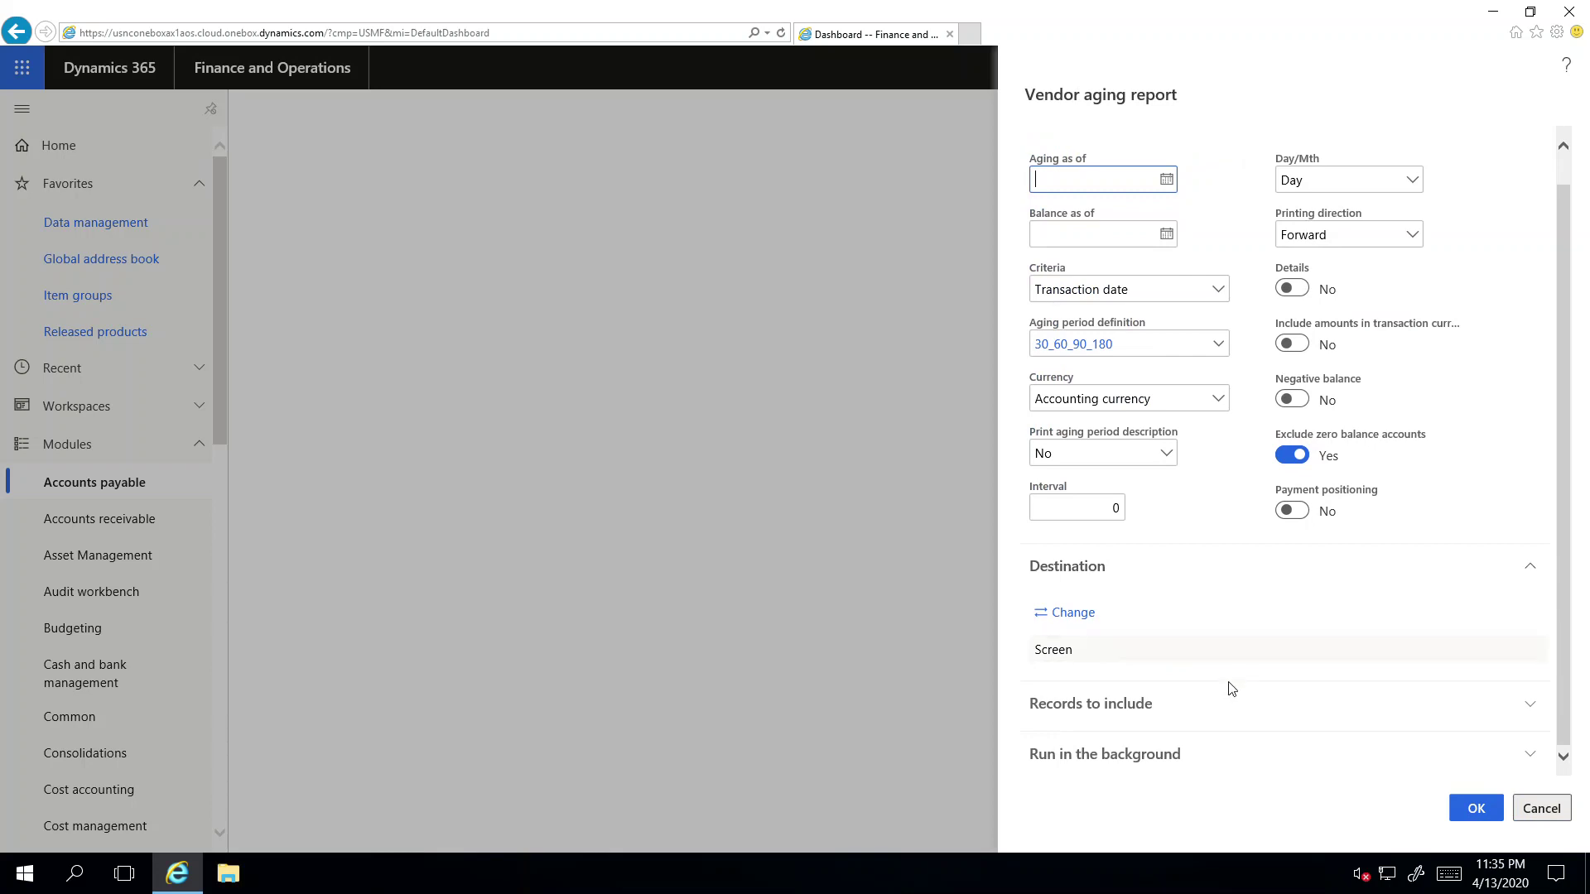
# Inspect the report query's Range, Sorting and Joins tabs, then cancel with blank vendor ranges
pyautogui.click(1131, 706)
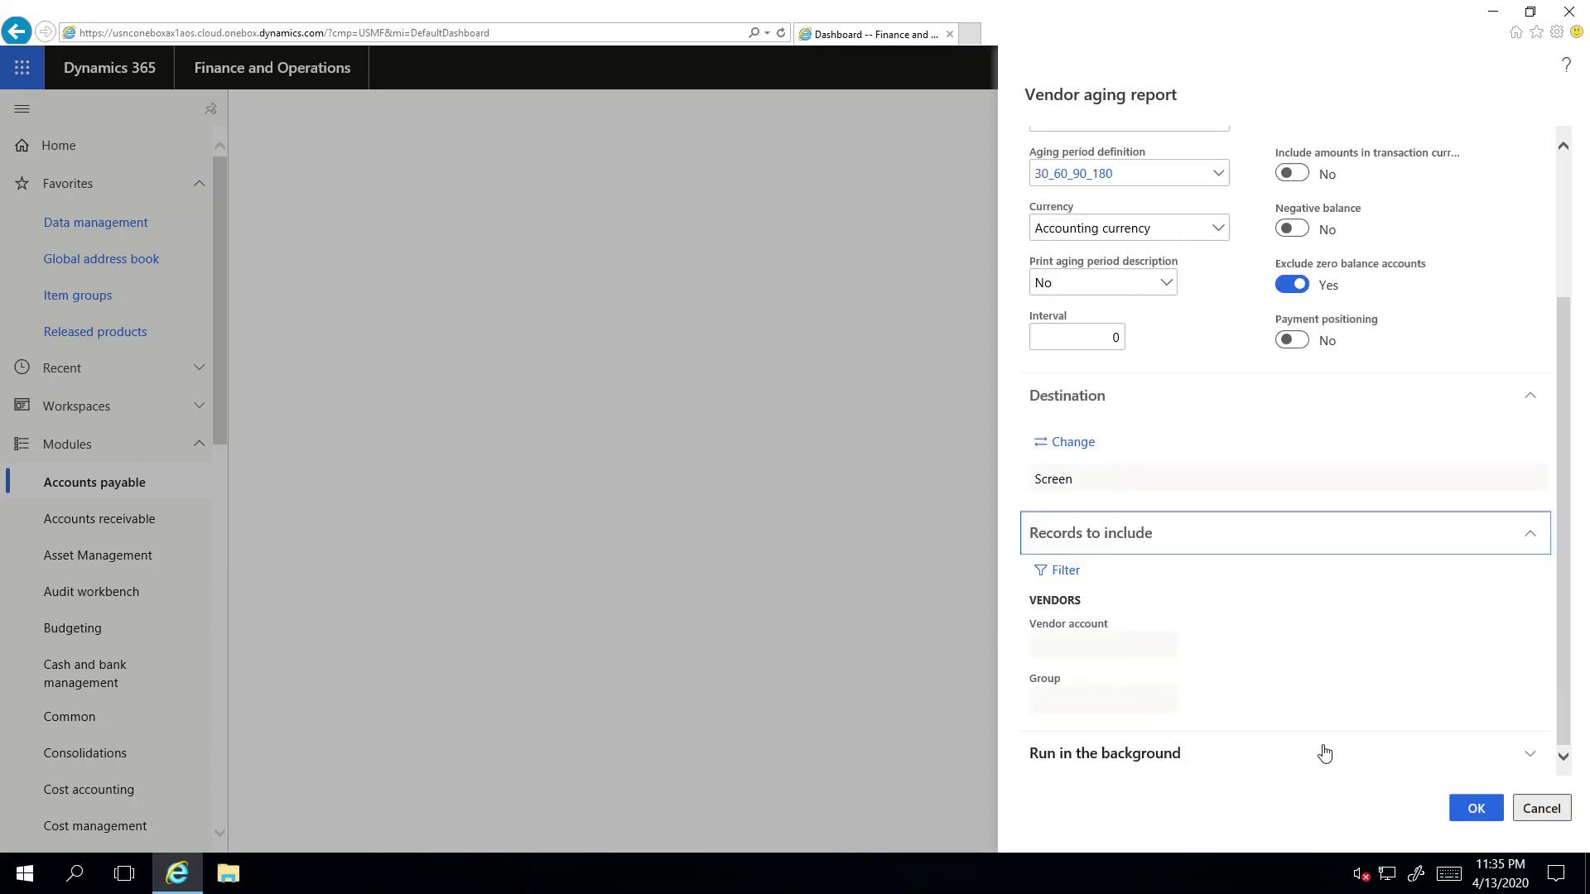
pyautogui.click(1071, 579)
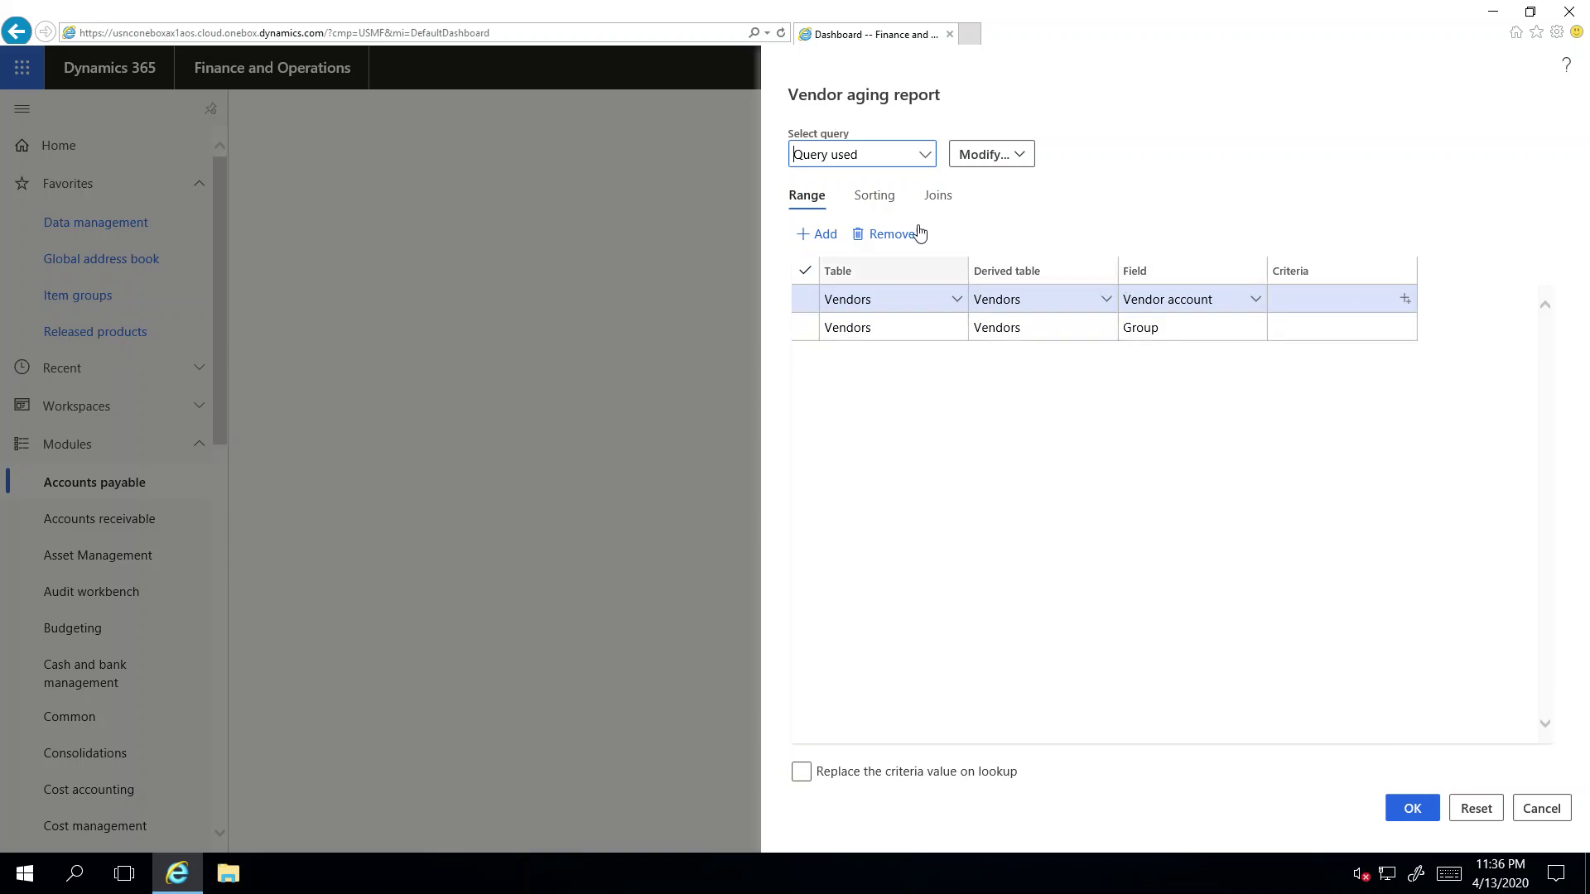
pyautogui.click(873, 199)
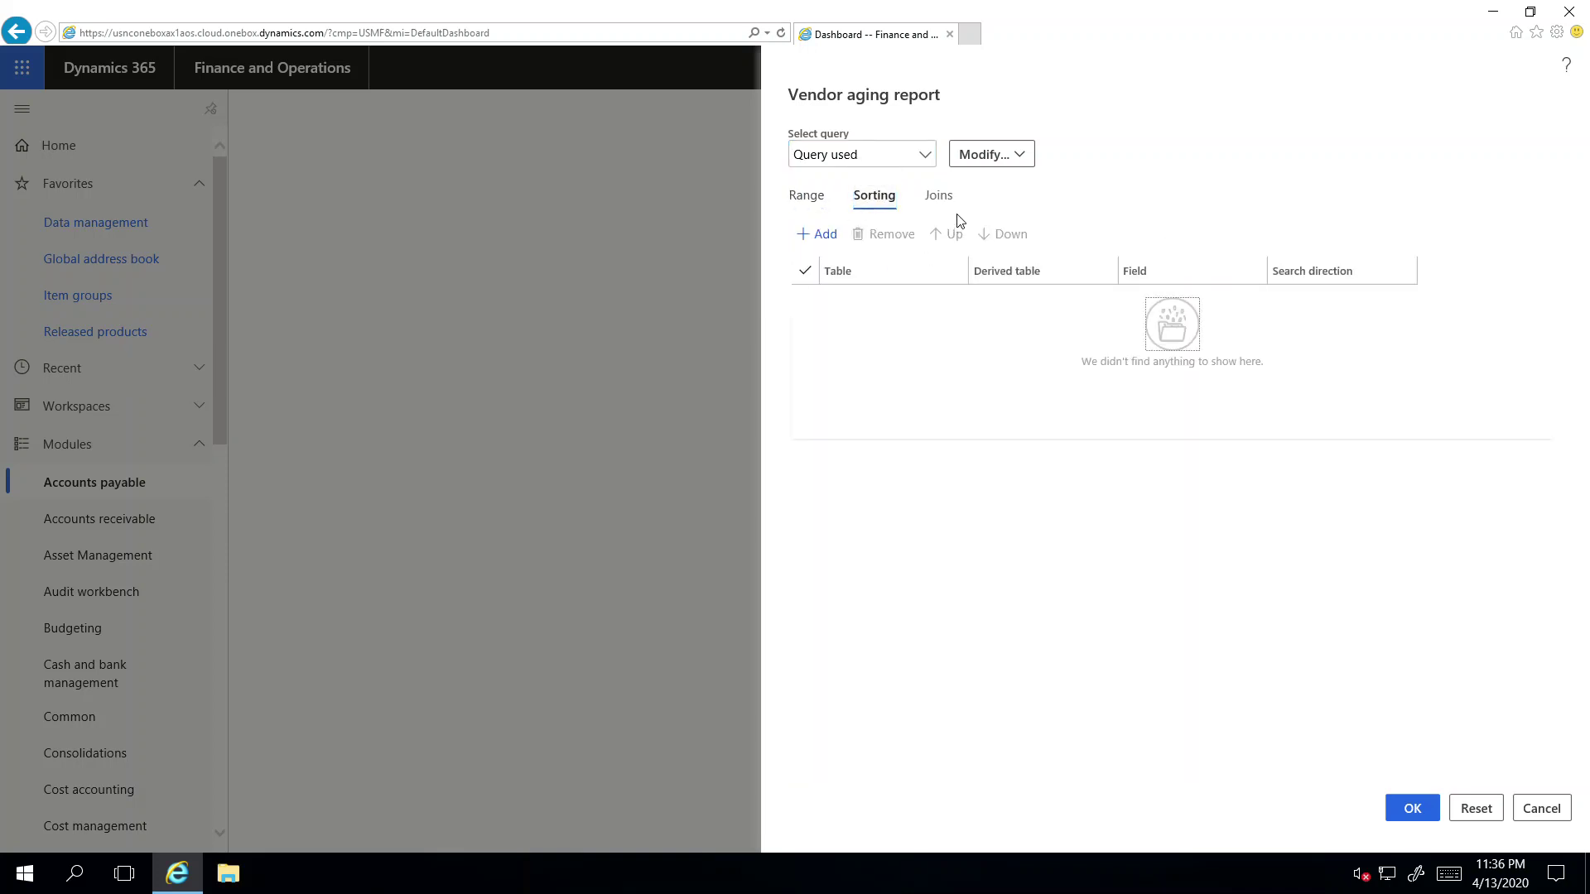
pyautogui.click(938, 196)
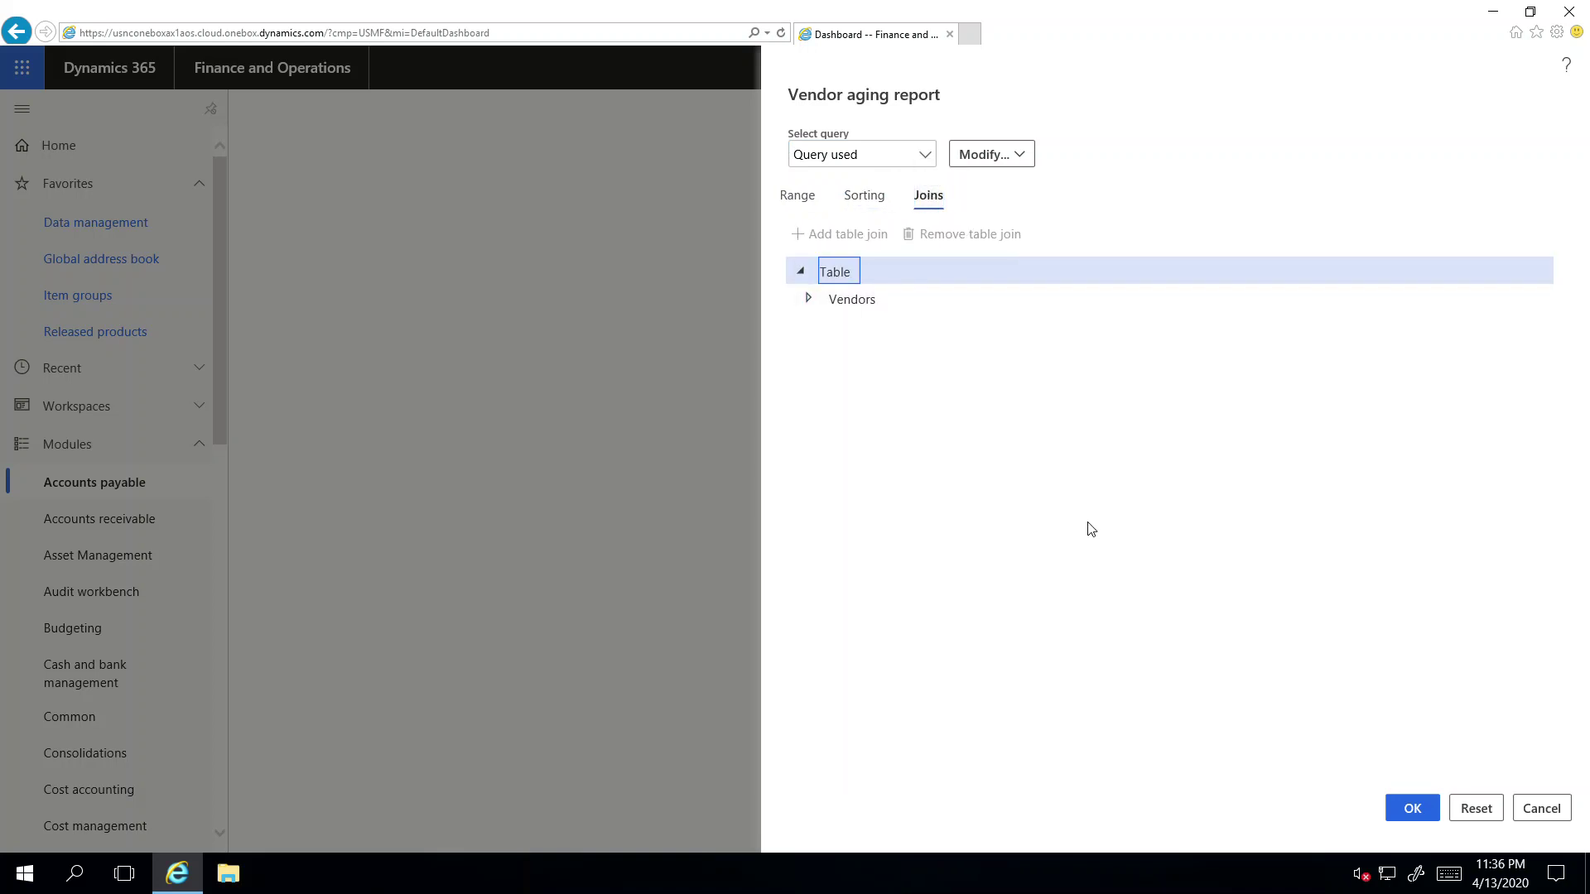
pyautogui.click(1541, 809)
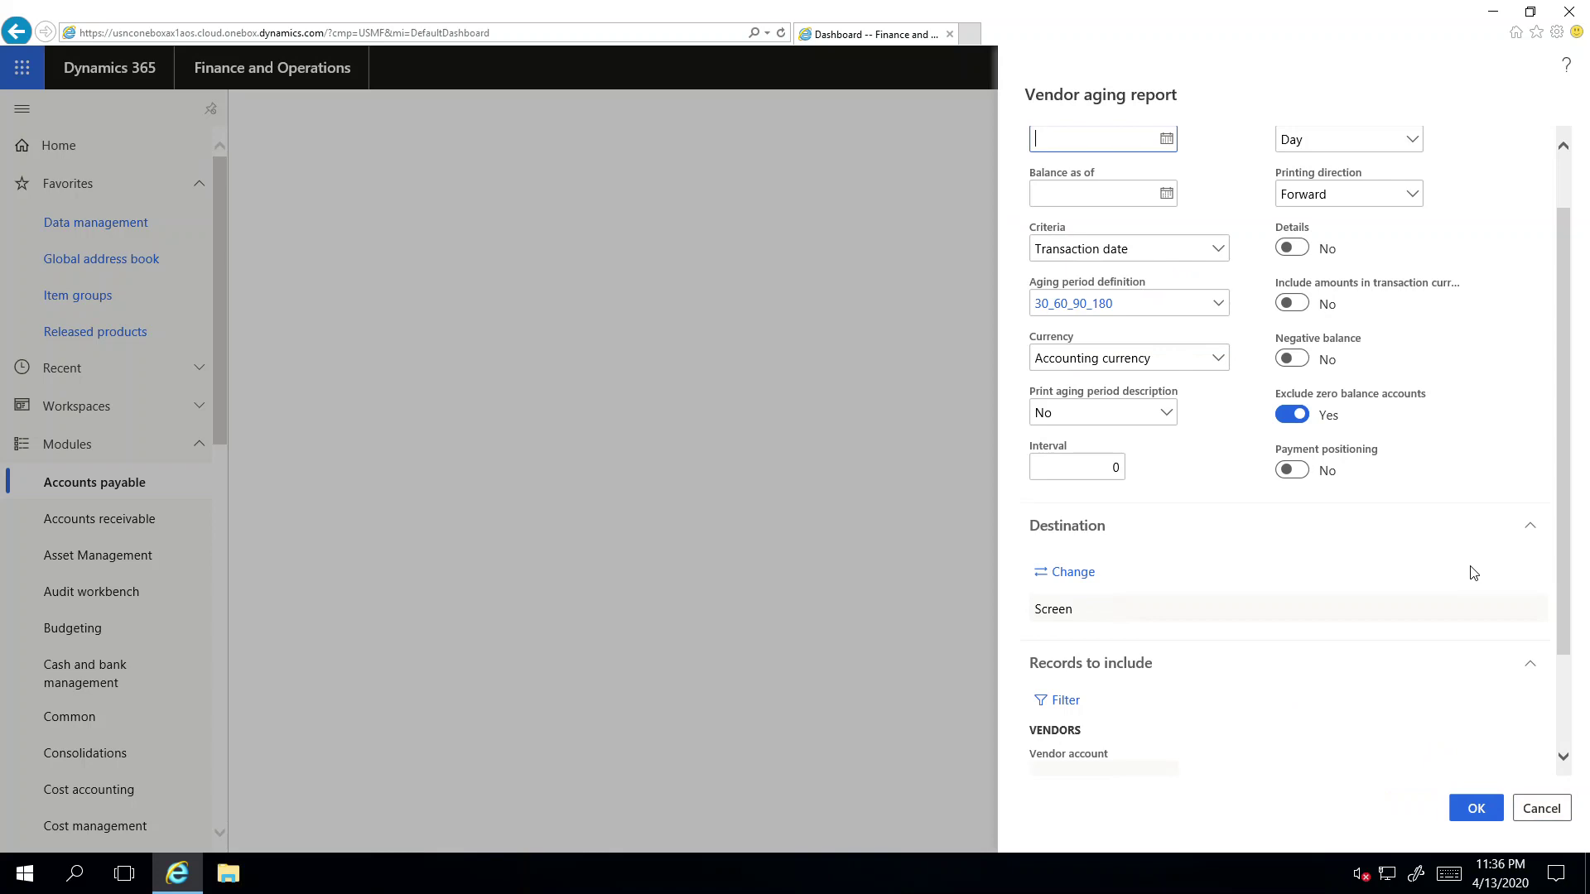
# Expand Run in the background and toggle Batch processing to Yes and back to No
pyautogui.scroll(-3, 1472, 572)
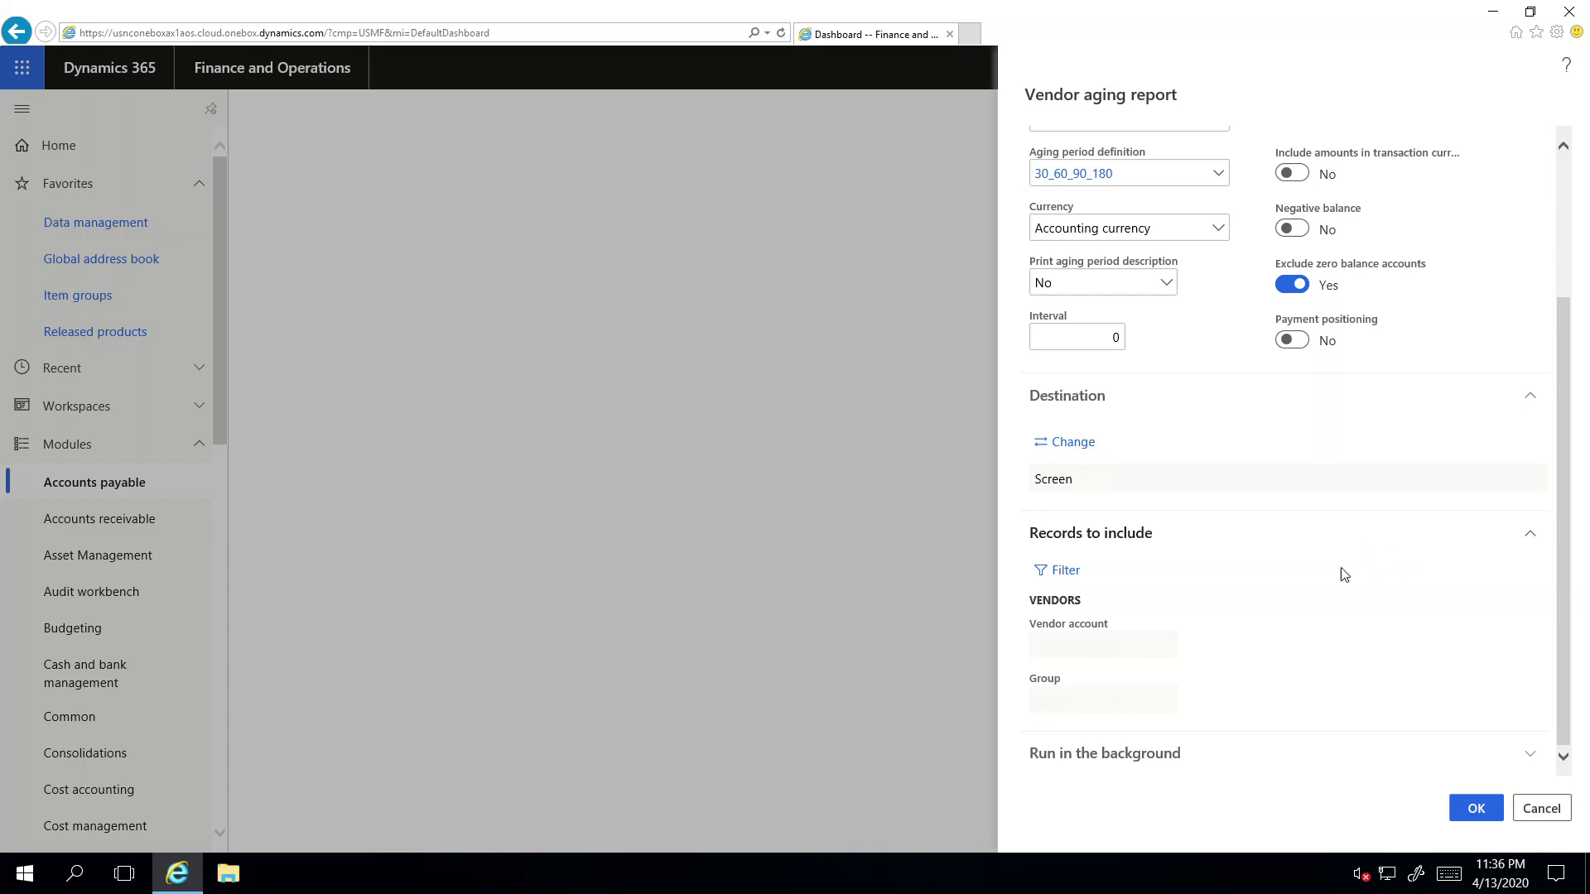
pyautogui.click(1118, 757)
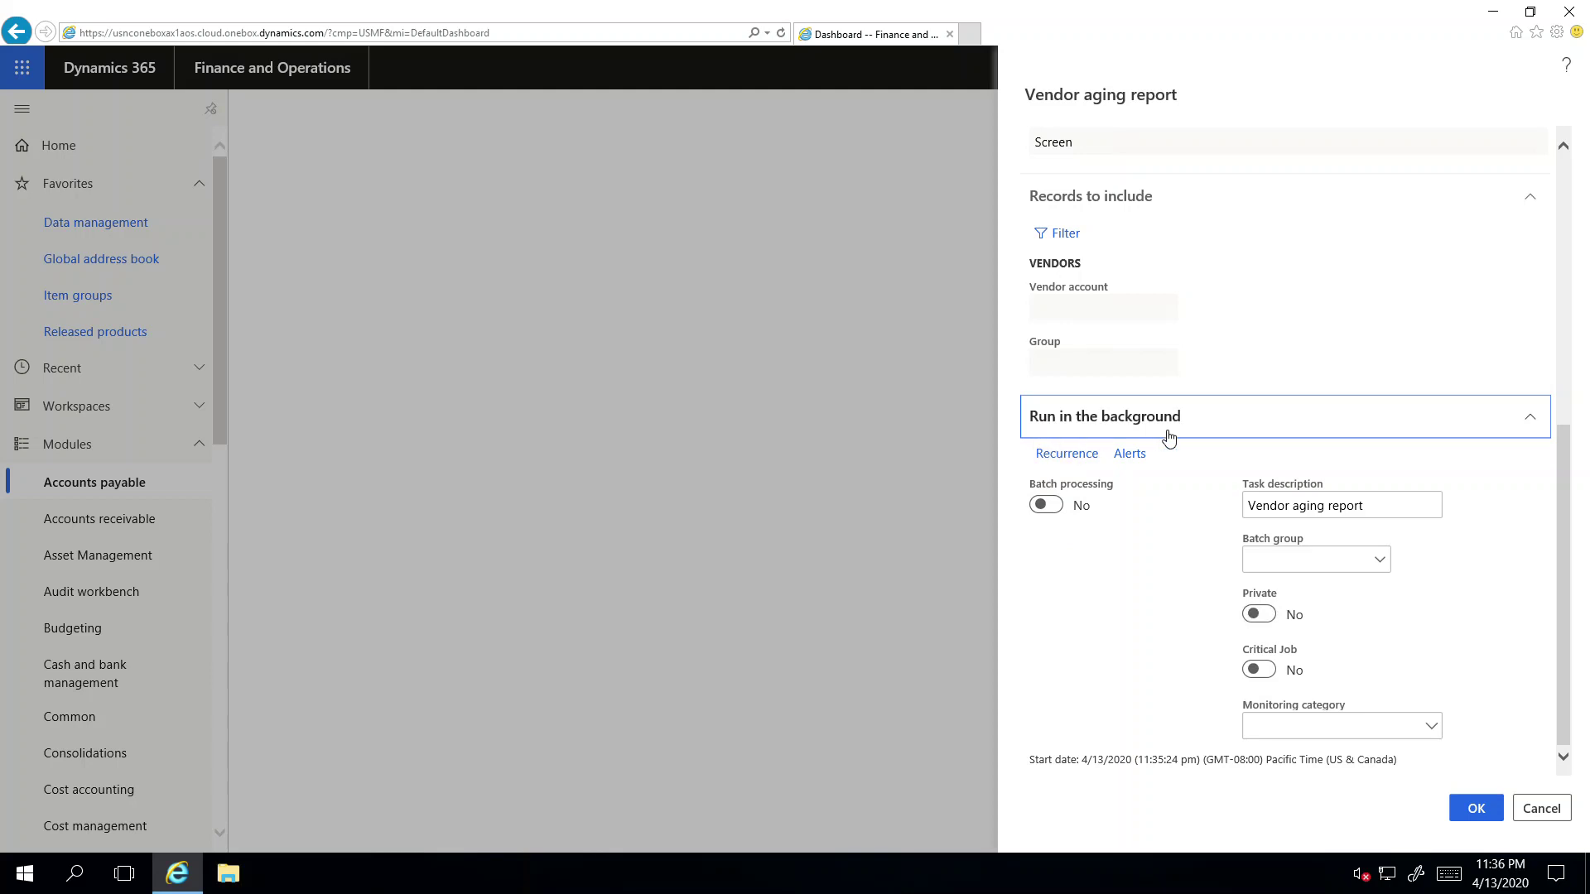
pyautogui.click(1047, 507)
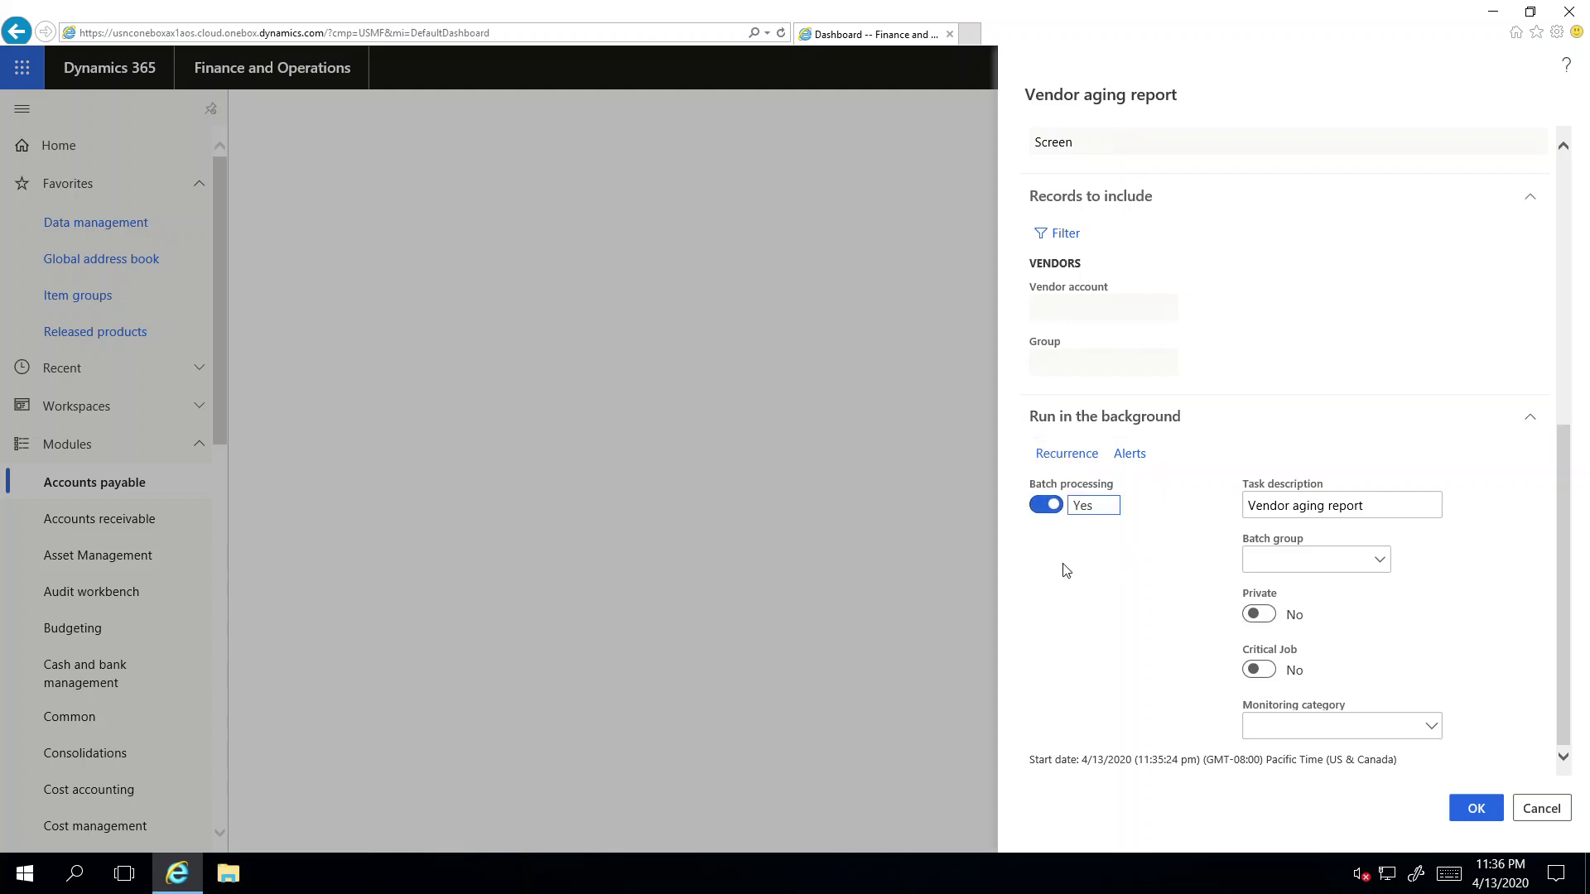
pyautogui.click(1054, 508)
# Set the recurrence pattern to Weeks, every 1 week, on Monday, Tuesday, Wednesday, Thursday and Friday
pyautogui.click(1050, 454)
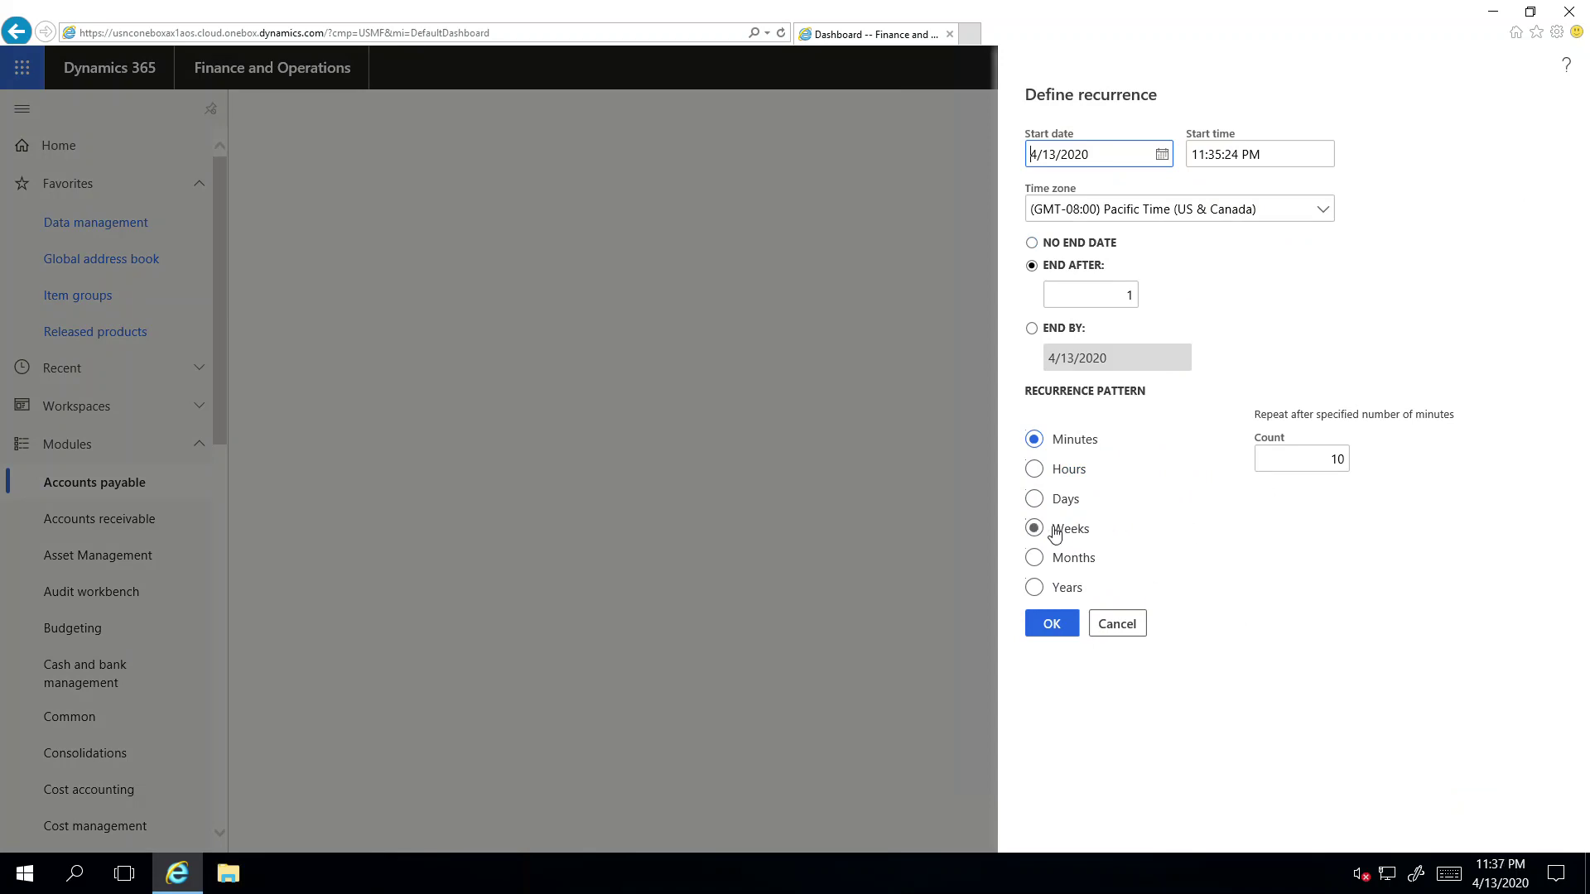
pyautogui.click(1036, 500)
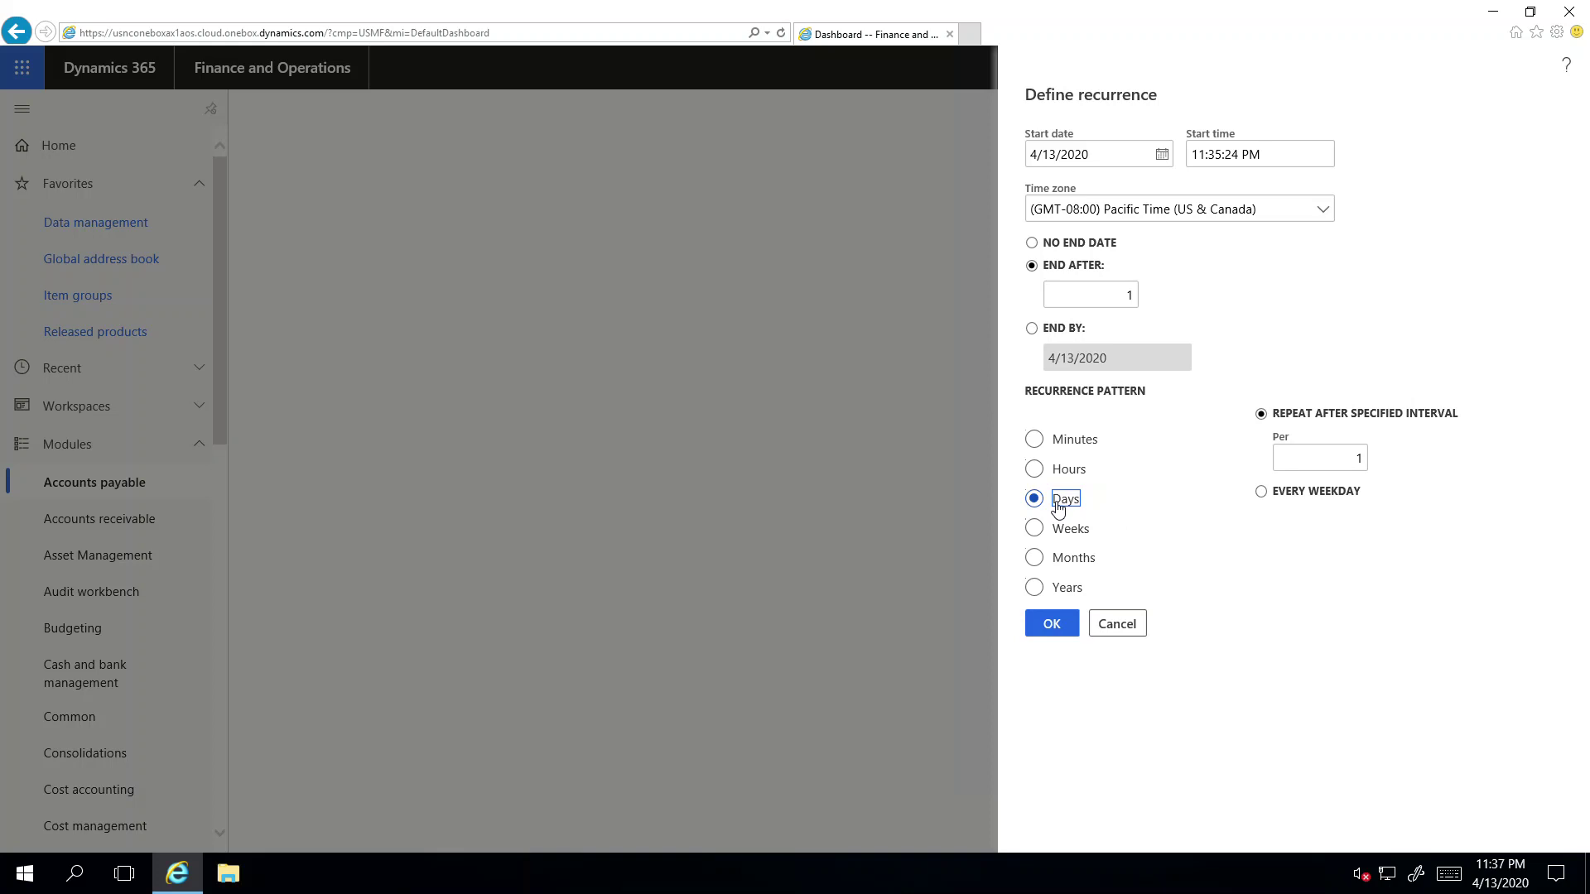
pyautogui.click(1059, 532)
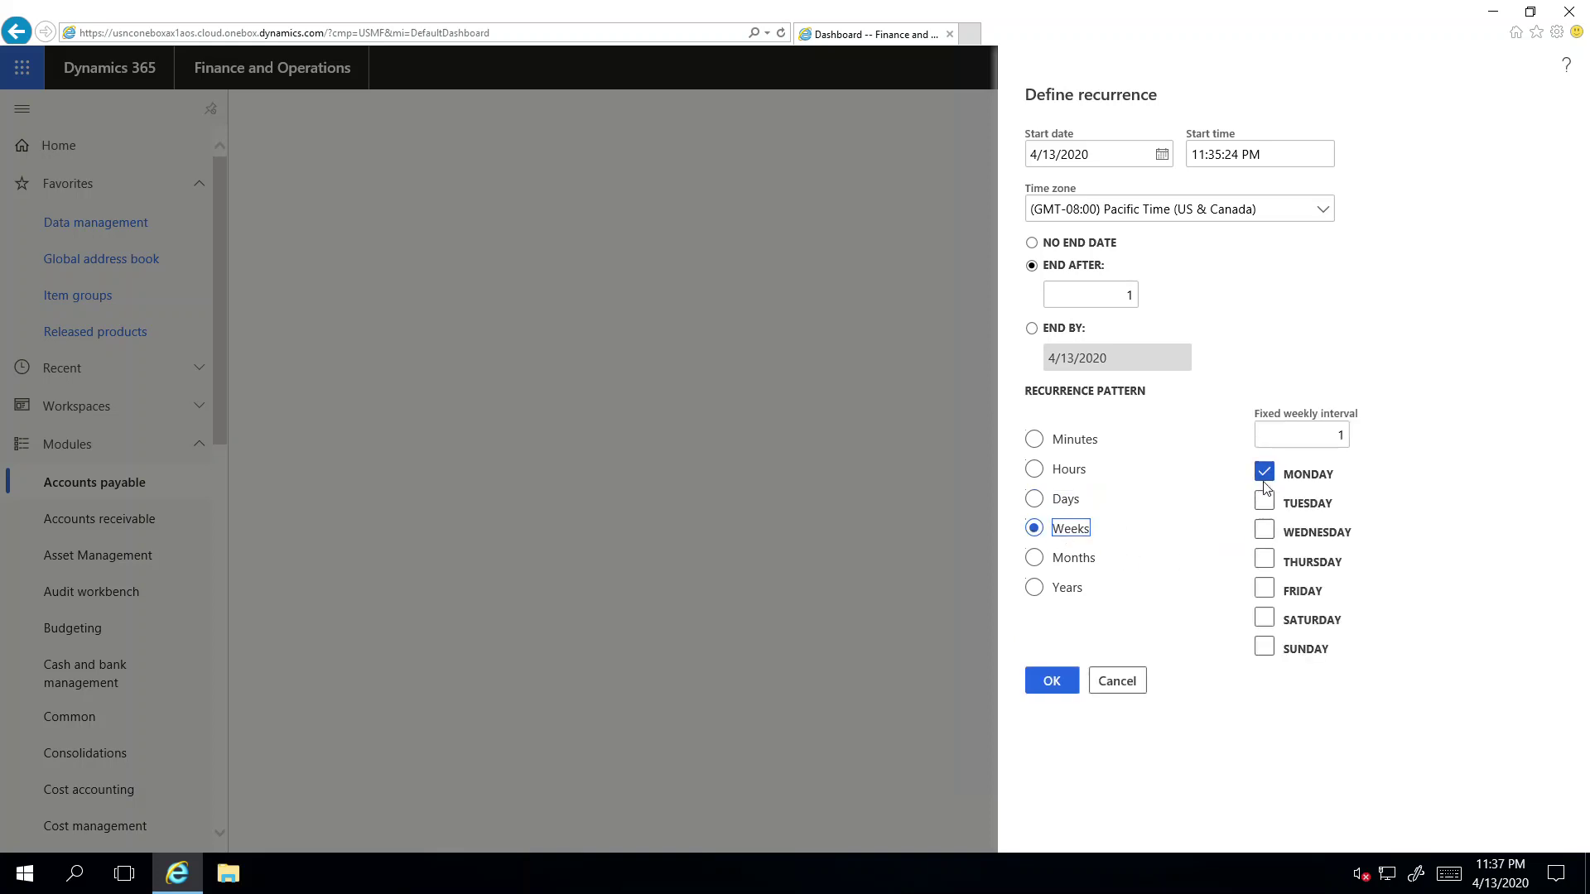
pyautogui.click(1265, 506)
pyautogui.click(1266, 534)
pyautogui.click(1266, 562)
pyautogui.click(1266, 591)
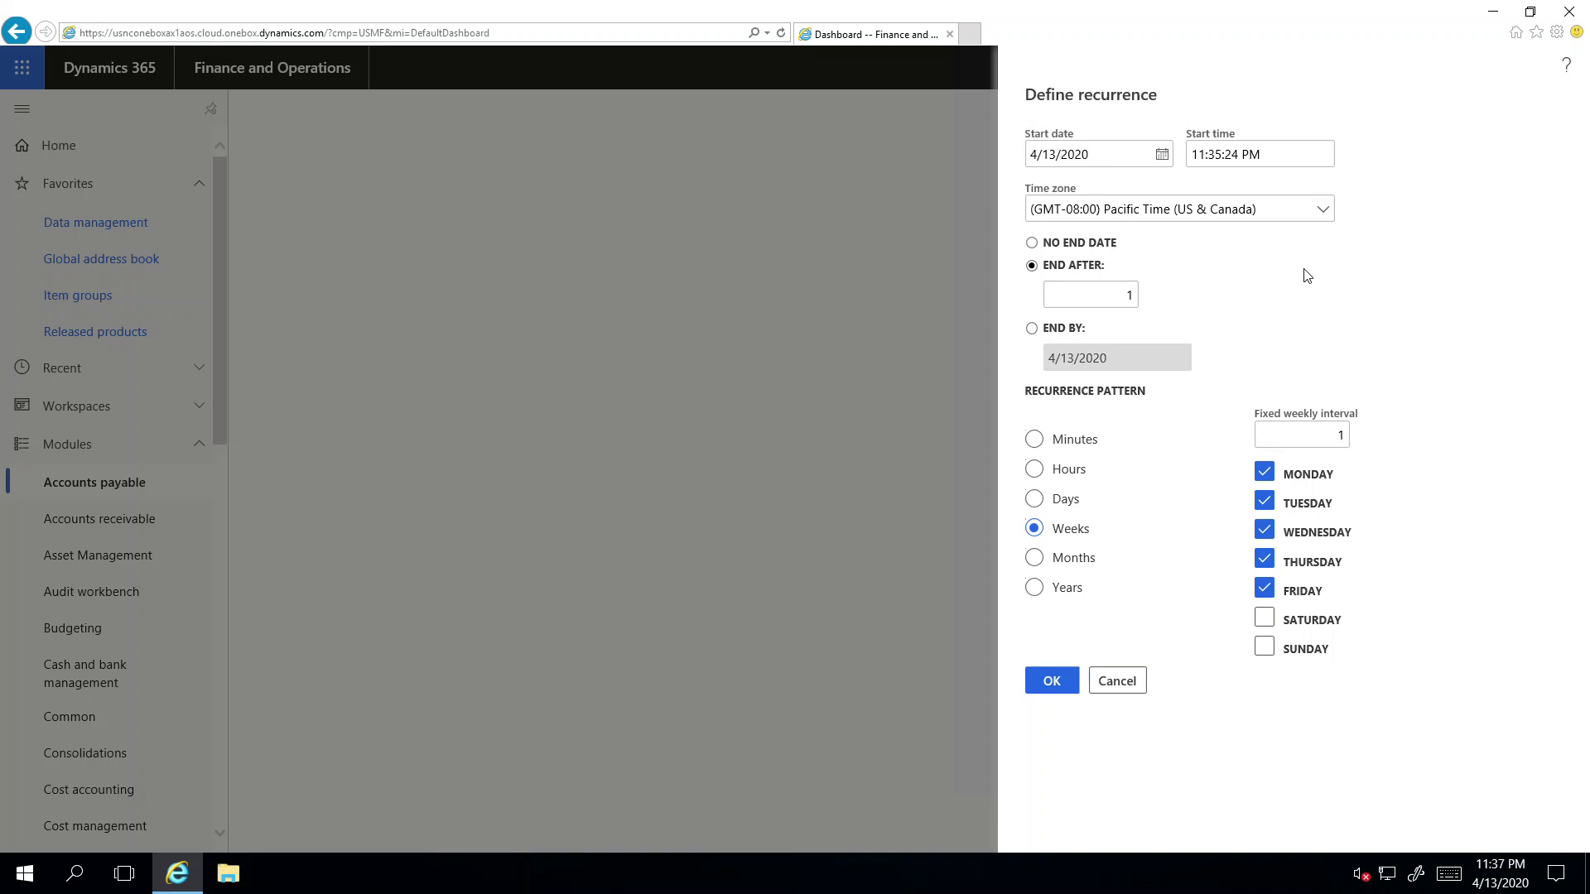
# Cancel the recurrence and generate the Vendor aging report, showing a -339,435.55 grand total
pyautogui.click(1123, 685)
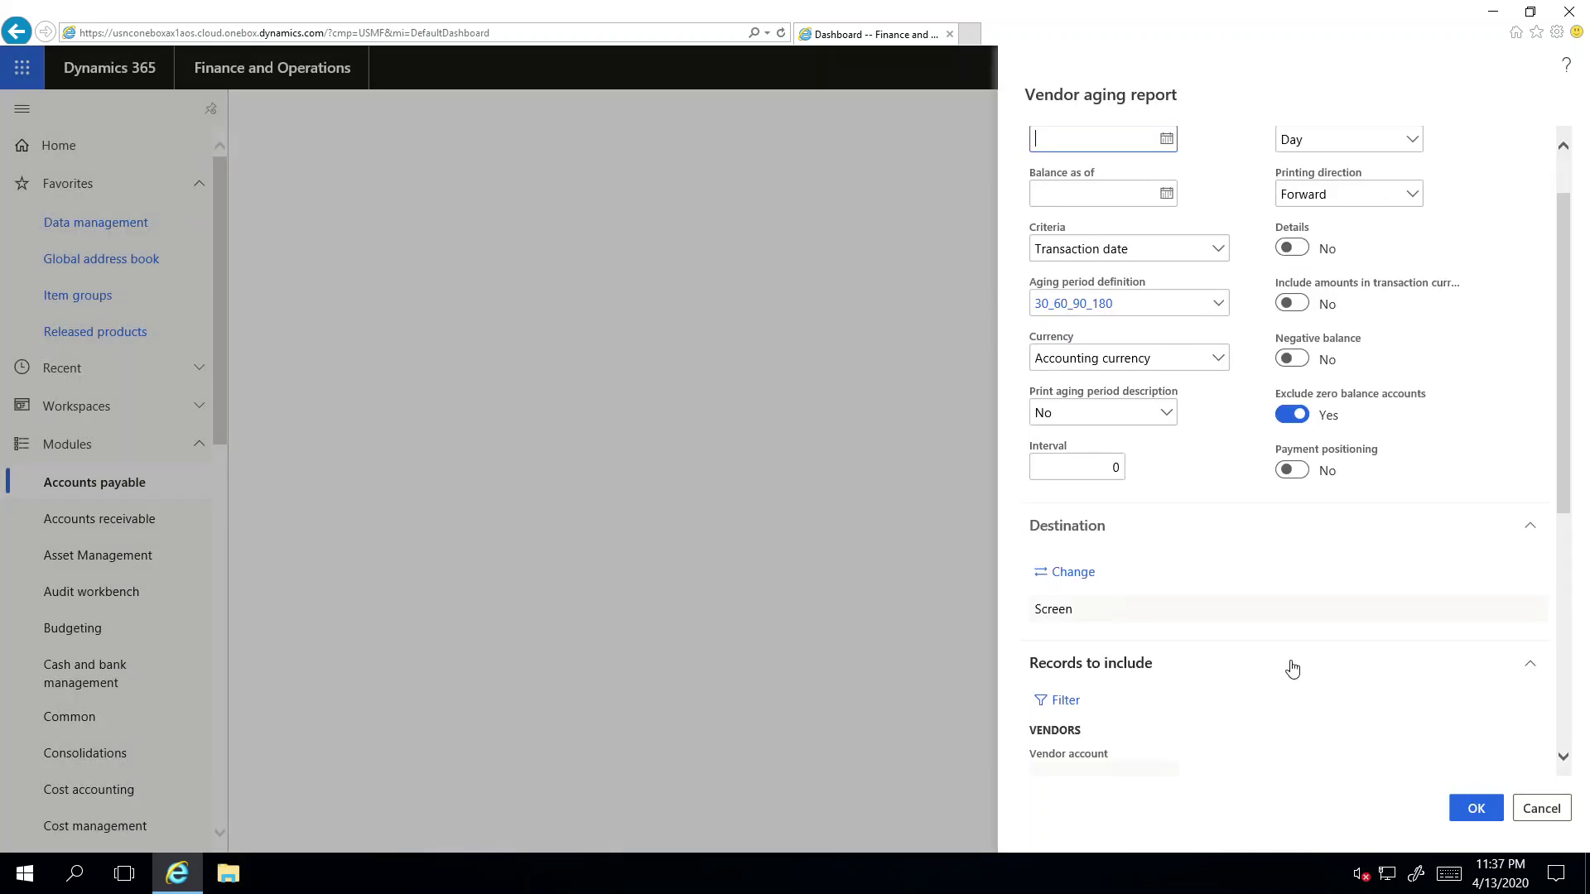
pyautogui.scroll(-4, 1293, 669)
pyautogui.scroll(-2, 1295, 674)
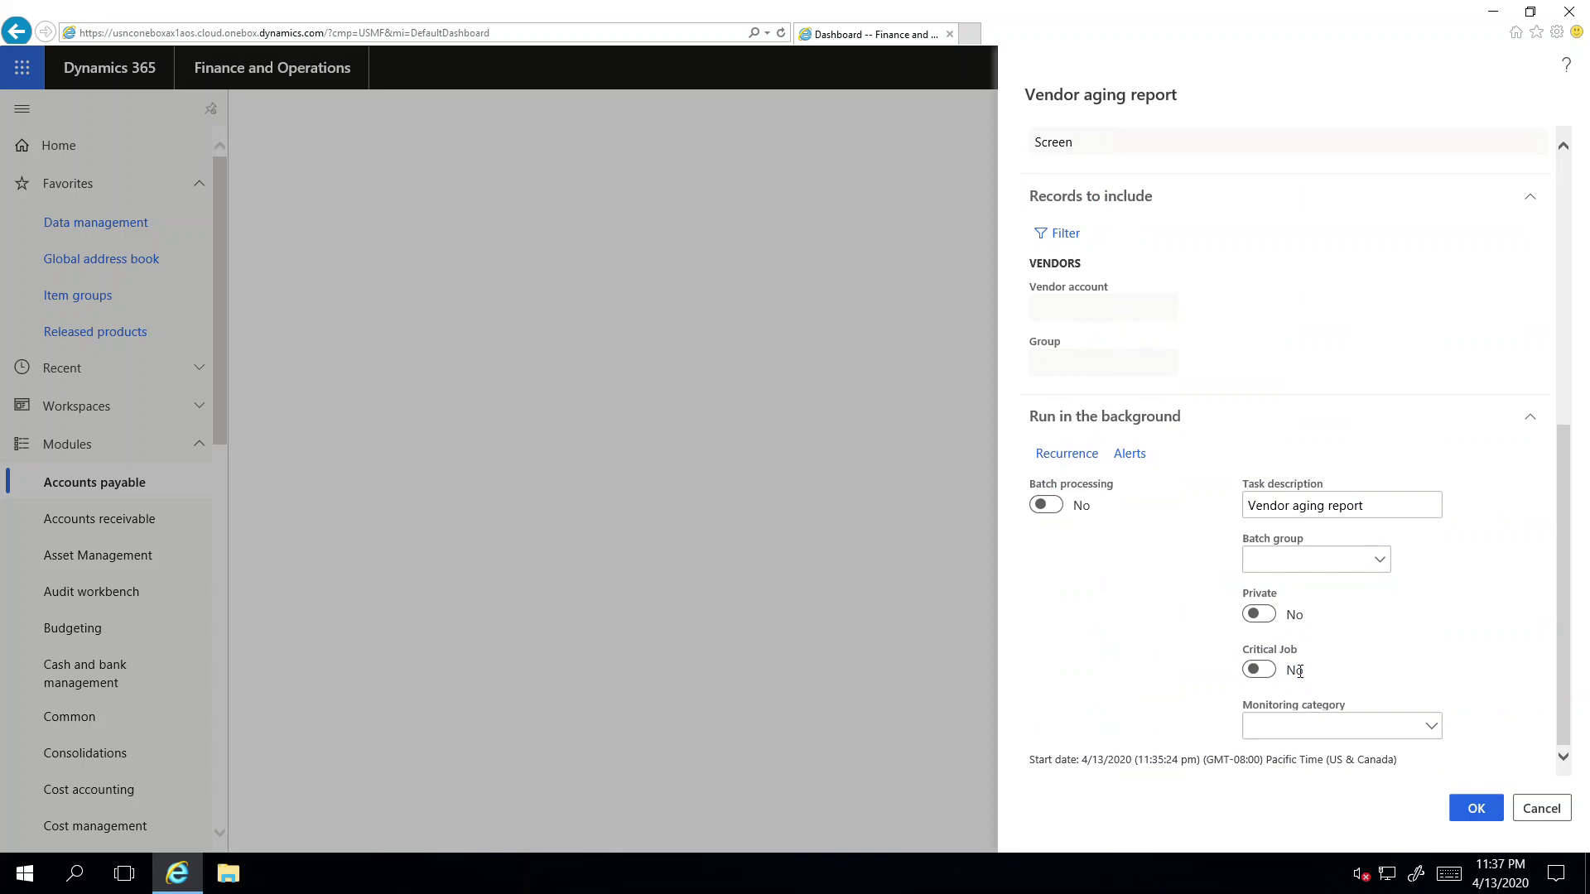
pyautogui.click(1475, 809)
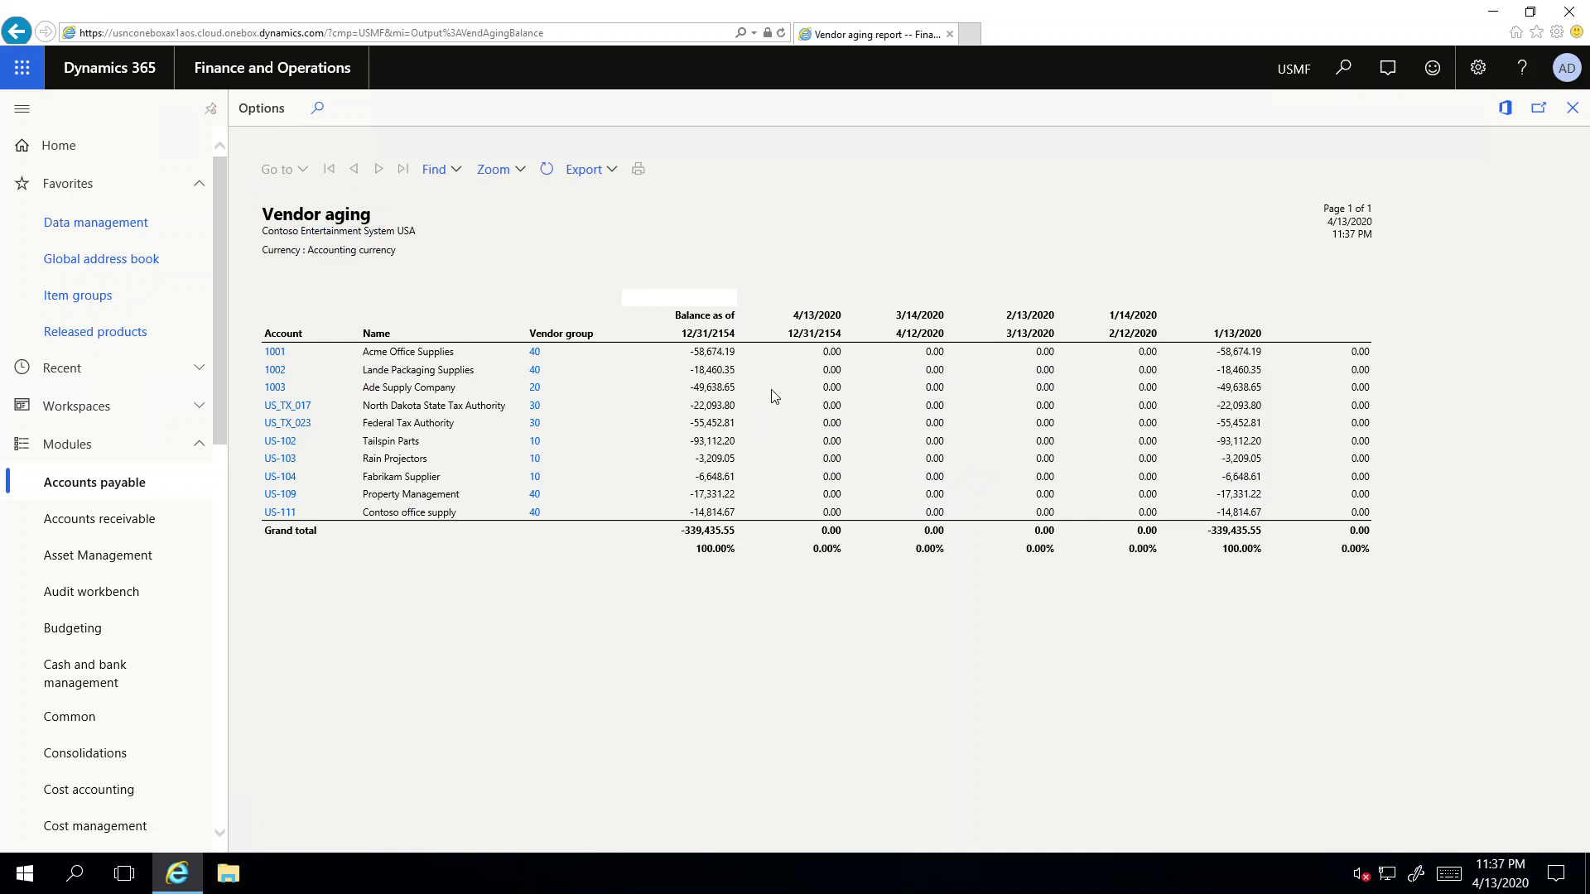
pyautogui.click(607, 175)
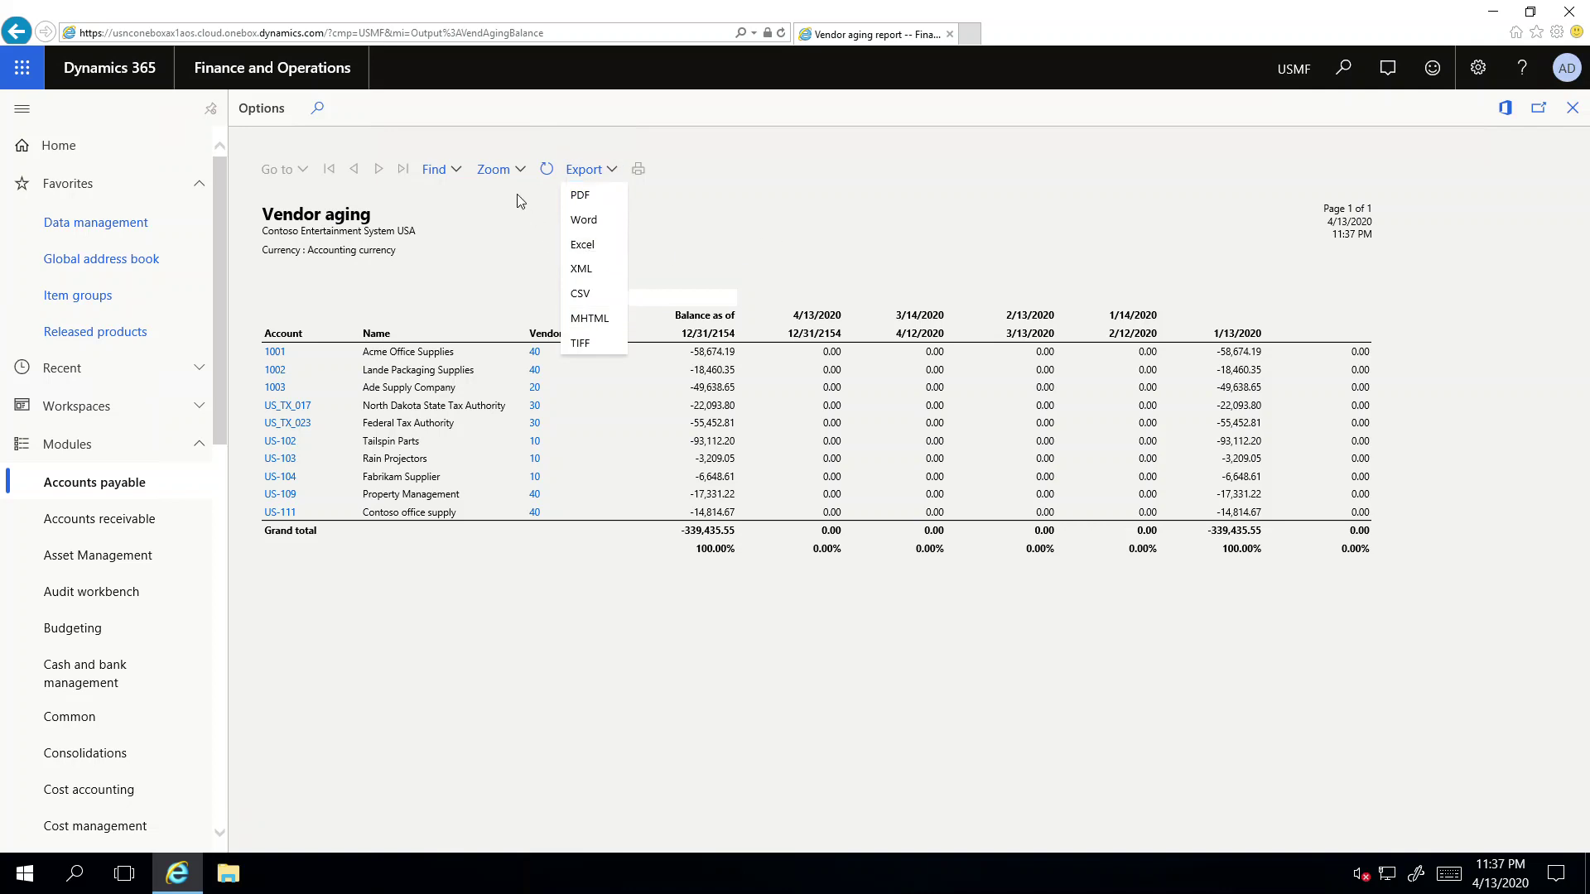
# Search the report for 'acm' to highlight the Acme Office Supplies vendor in account 1001
pyautogui.click(457, 181)
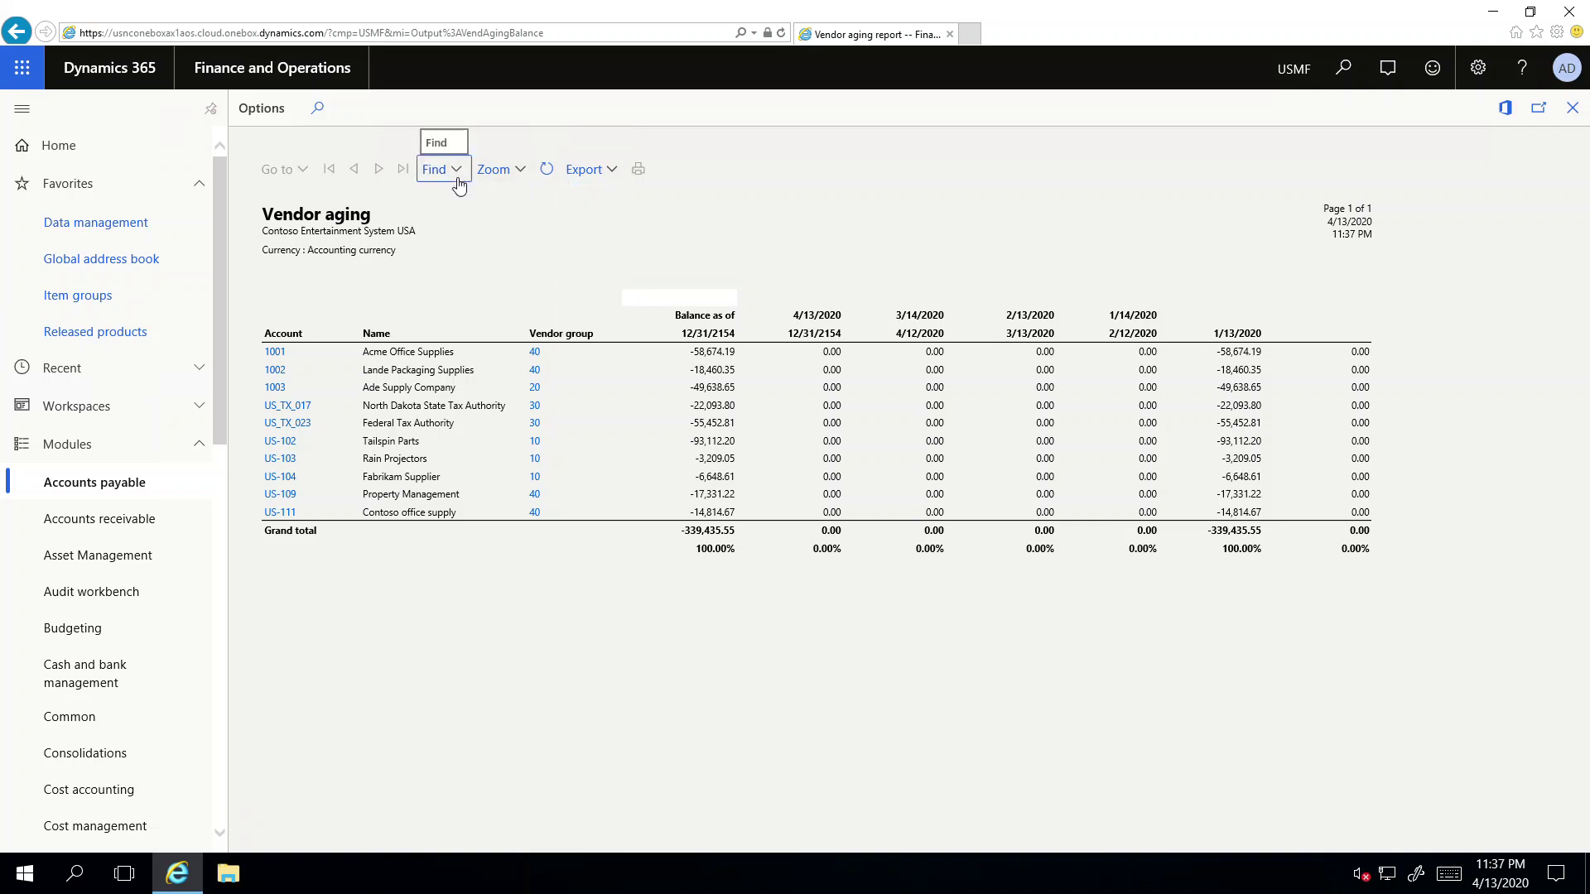
pyautogui.click(460, 181)
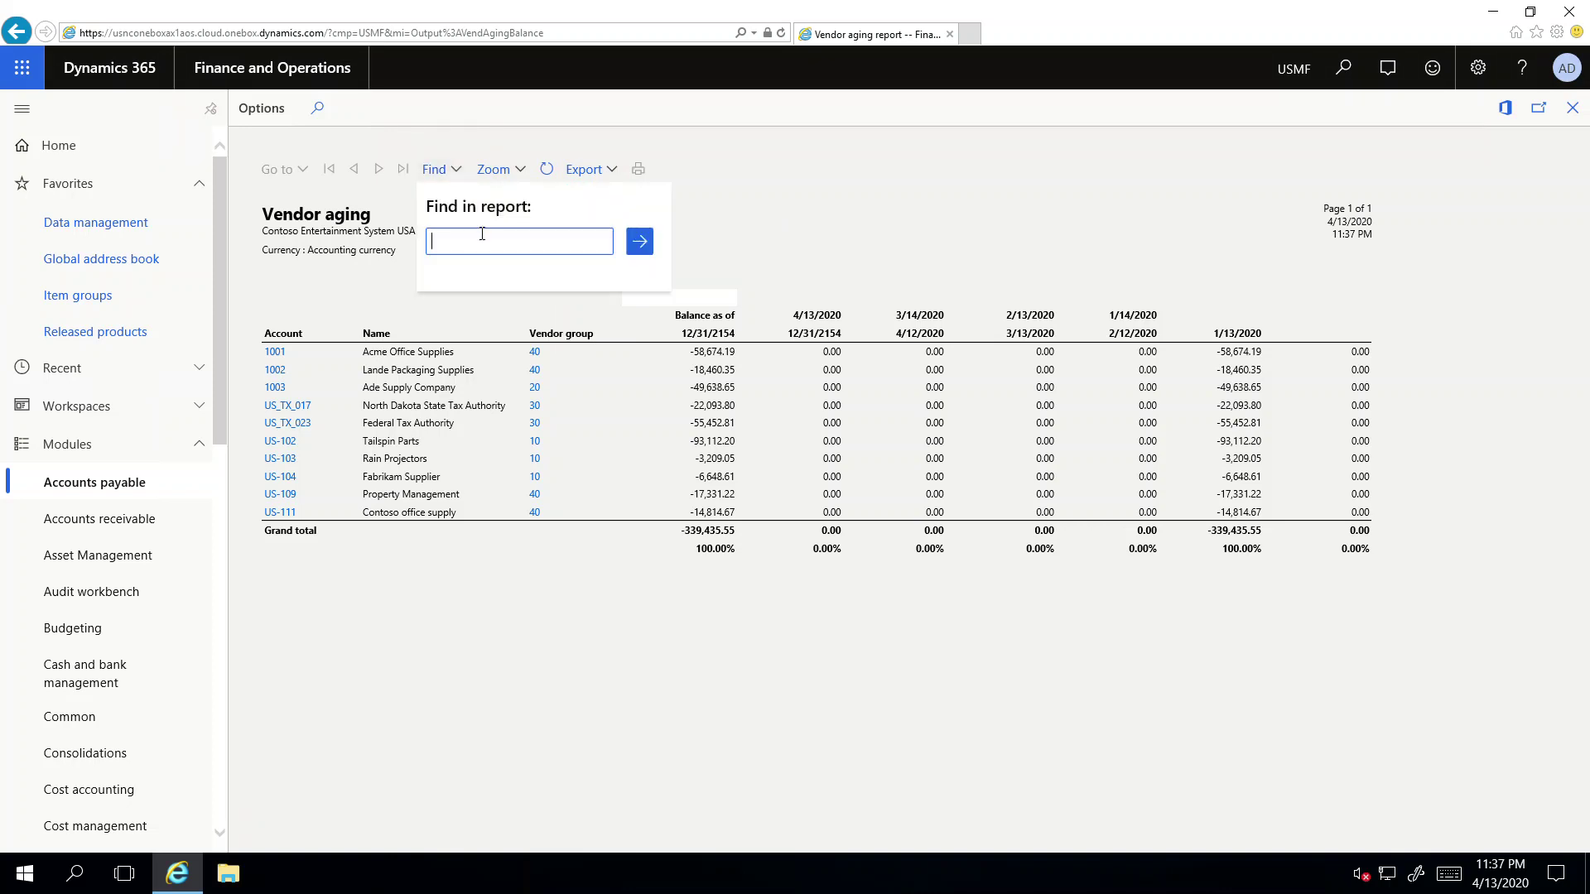
pyautogui.write('acme')
pyautogui.click(639, 241)
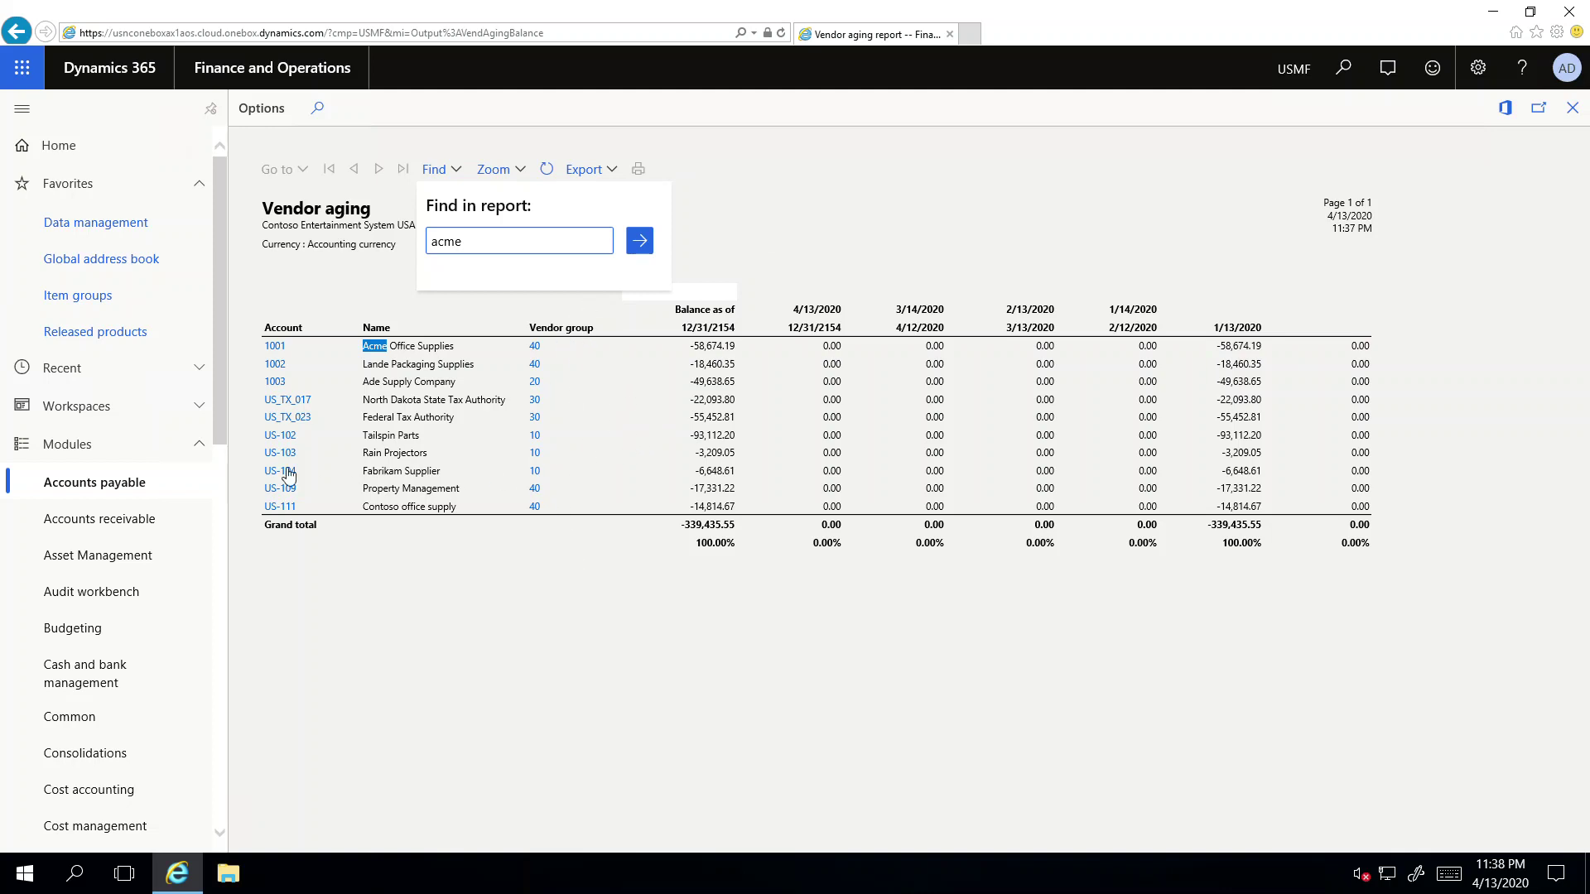
pyautogui.click(128, 485)
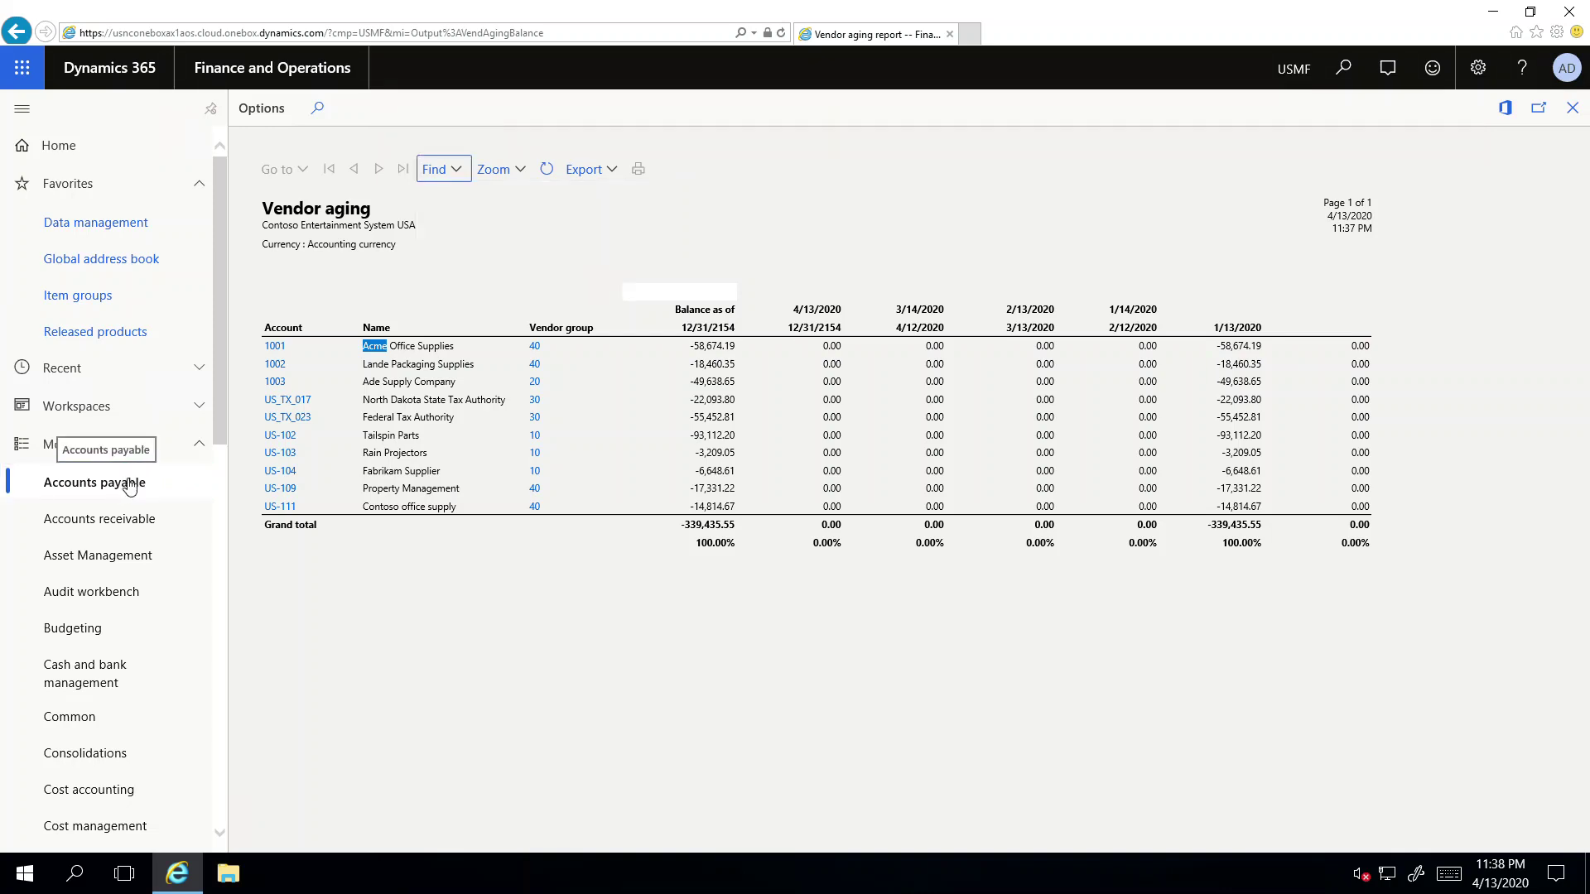
# Return to the Product receipt journal and hide its Sales order column via the header menu
pyautogui.click(130, 485)
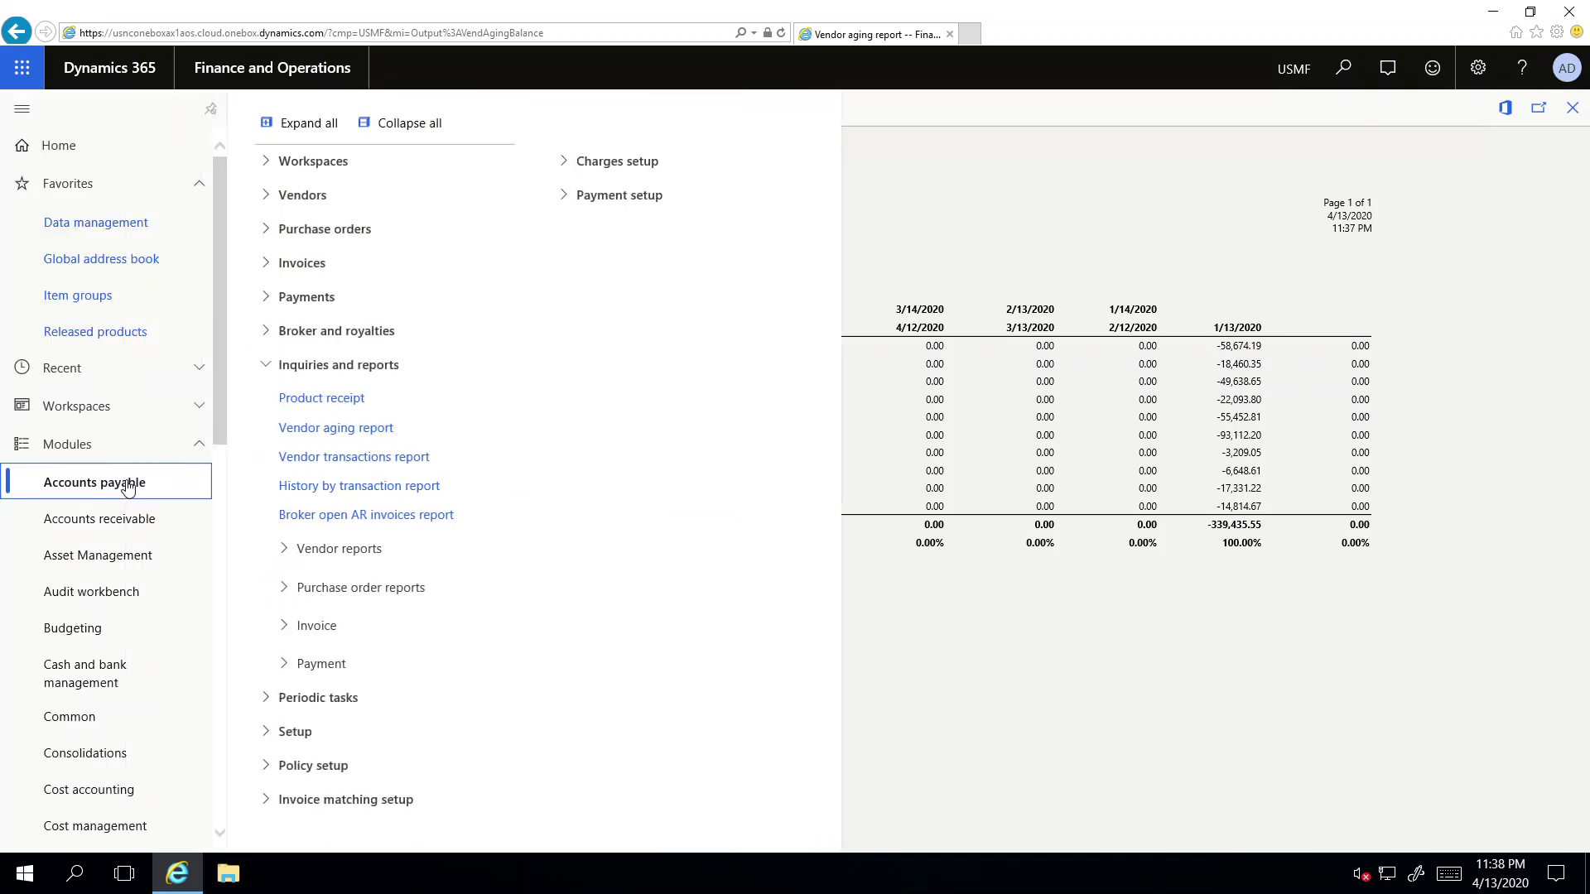
pyautogui.click(305, 402)
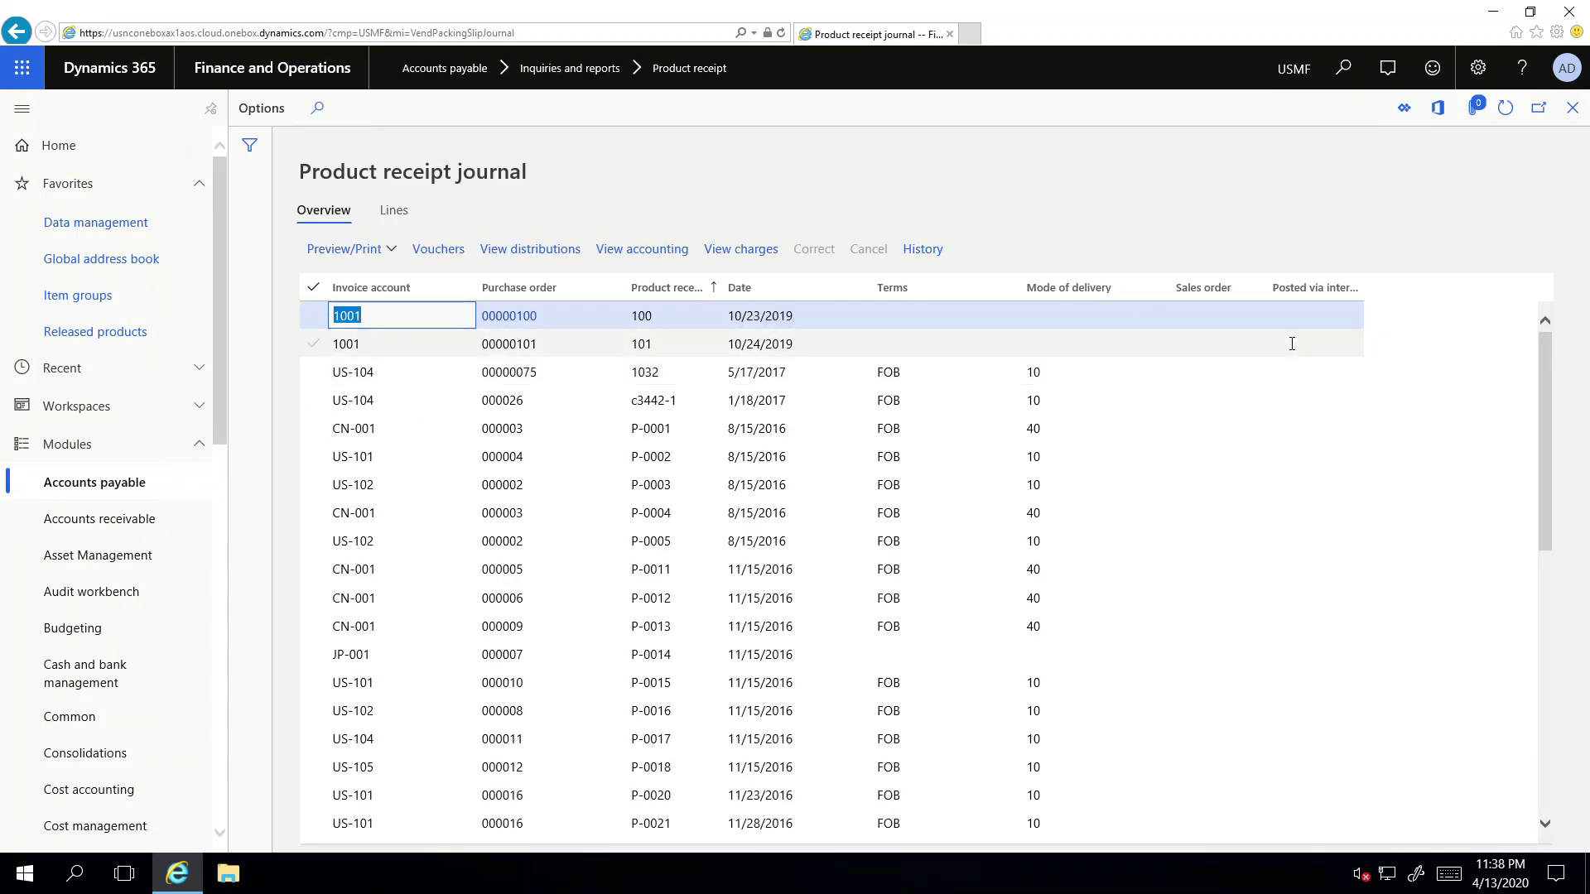
pyautogui.rightClick(1195, 292)
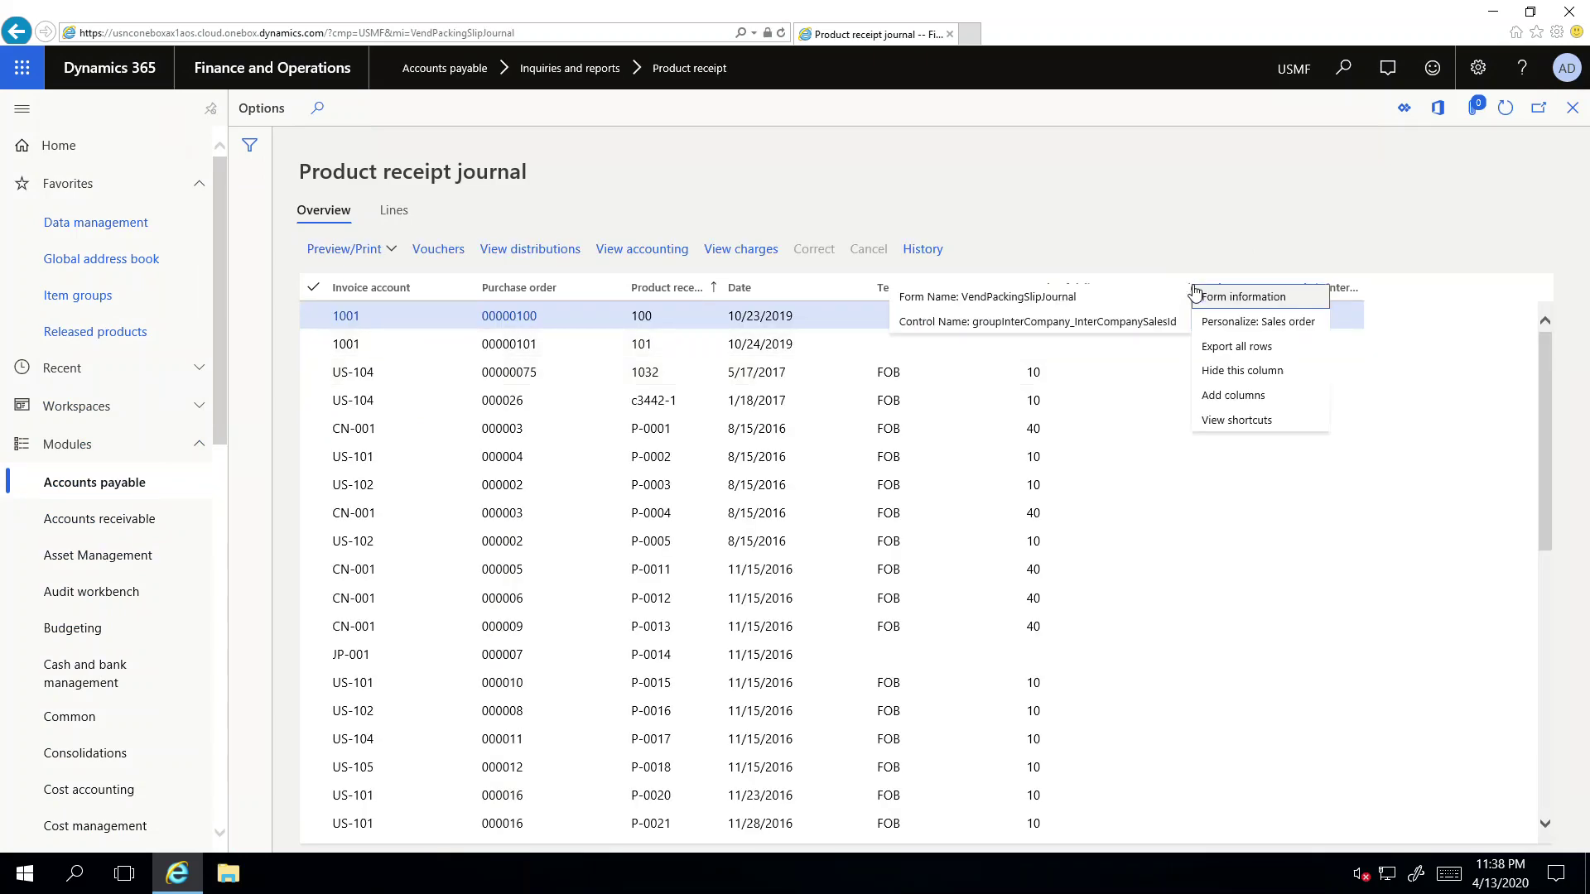
pyautogui.click(1306, 375)
pyautogui.scroll(-8, 1307, 380)
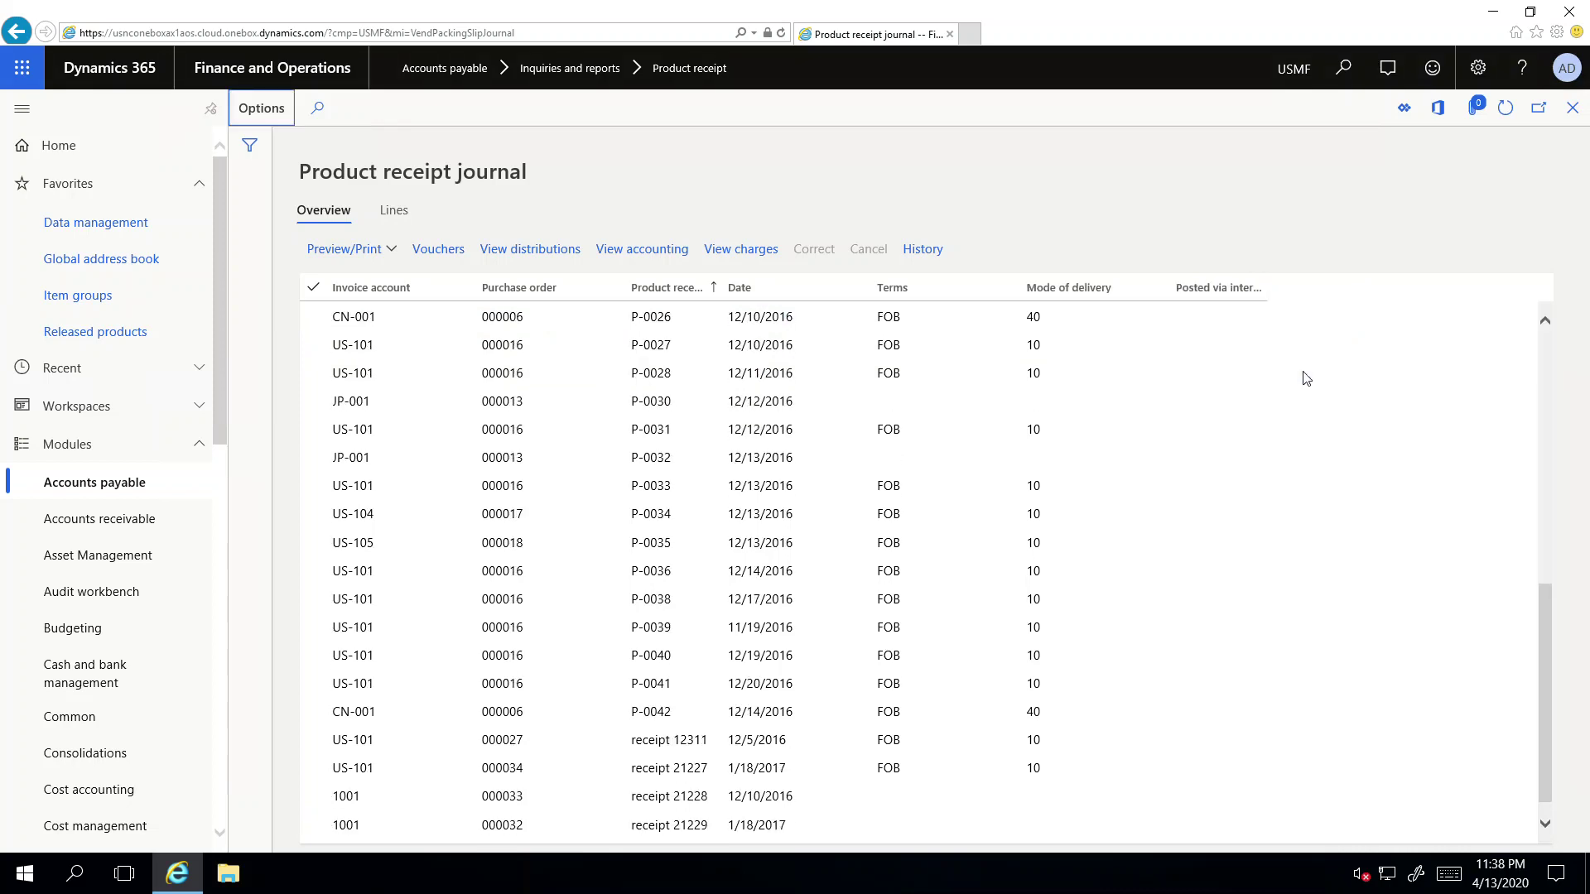
pyautogui.click(274, 119)
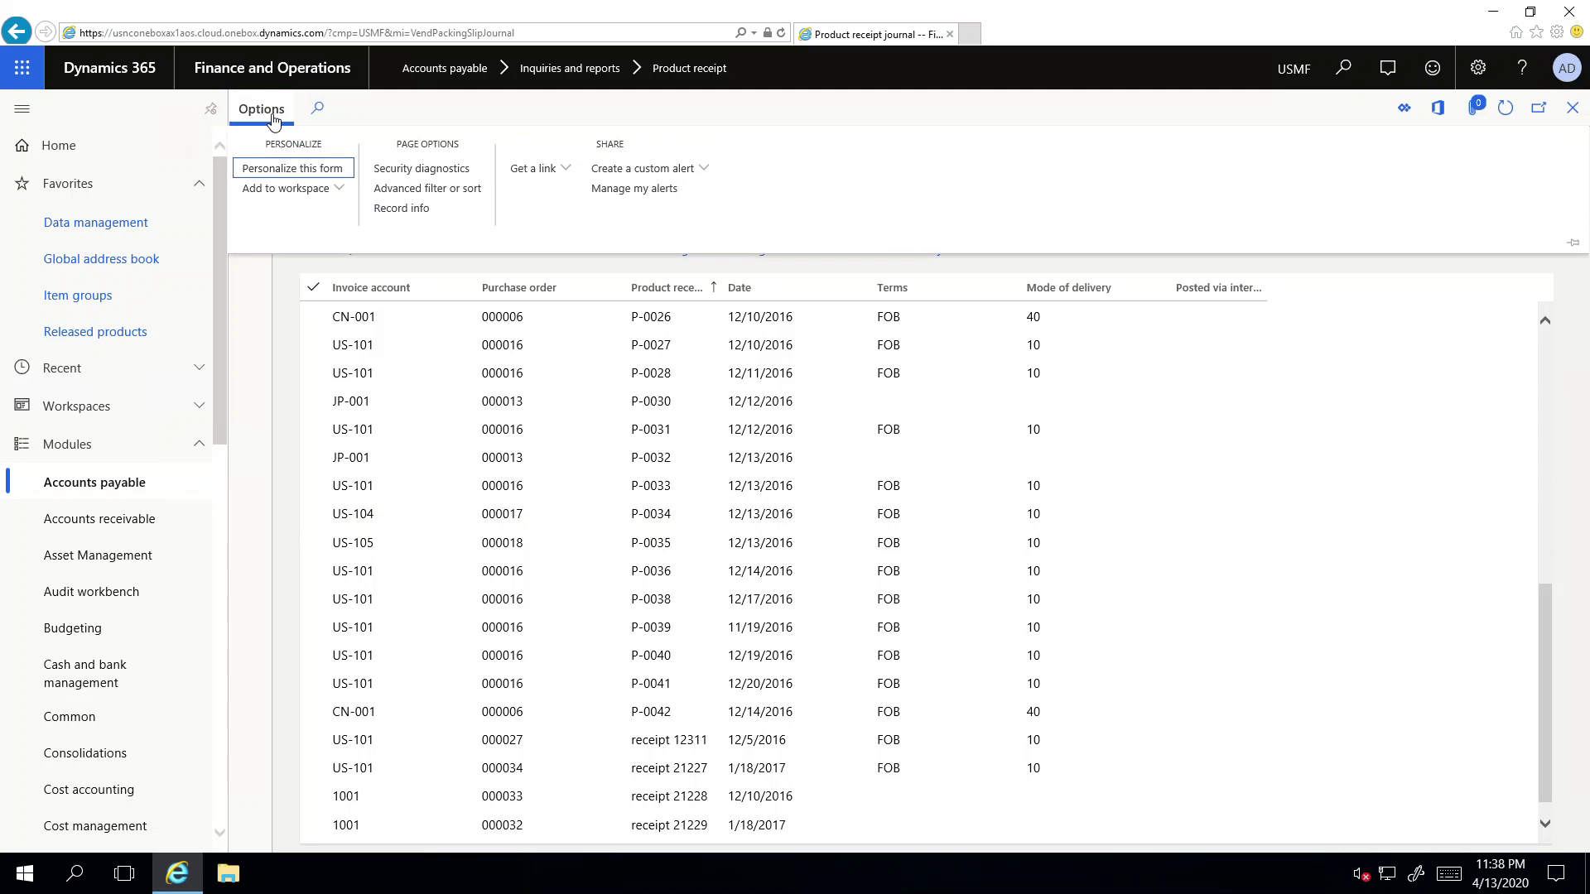
pyautogui.click(252, 174)
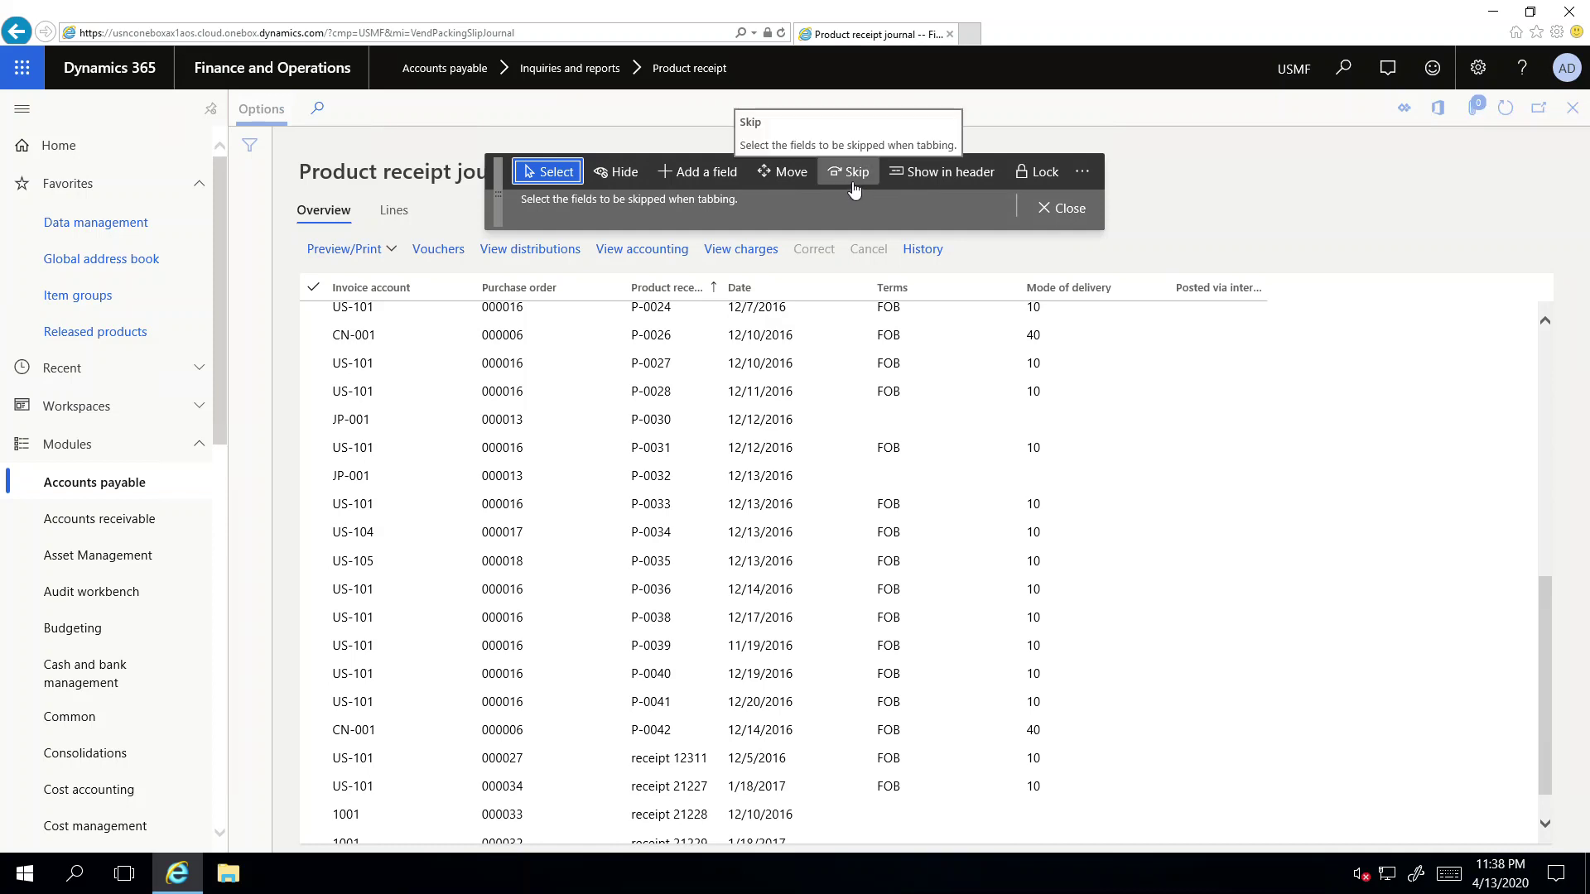
pyautogui.click(1061, 208)
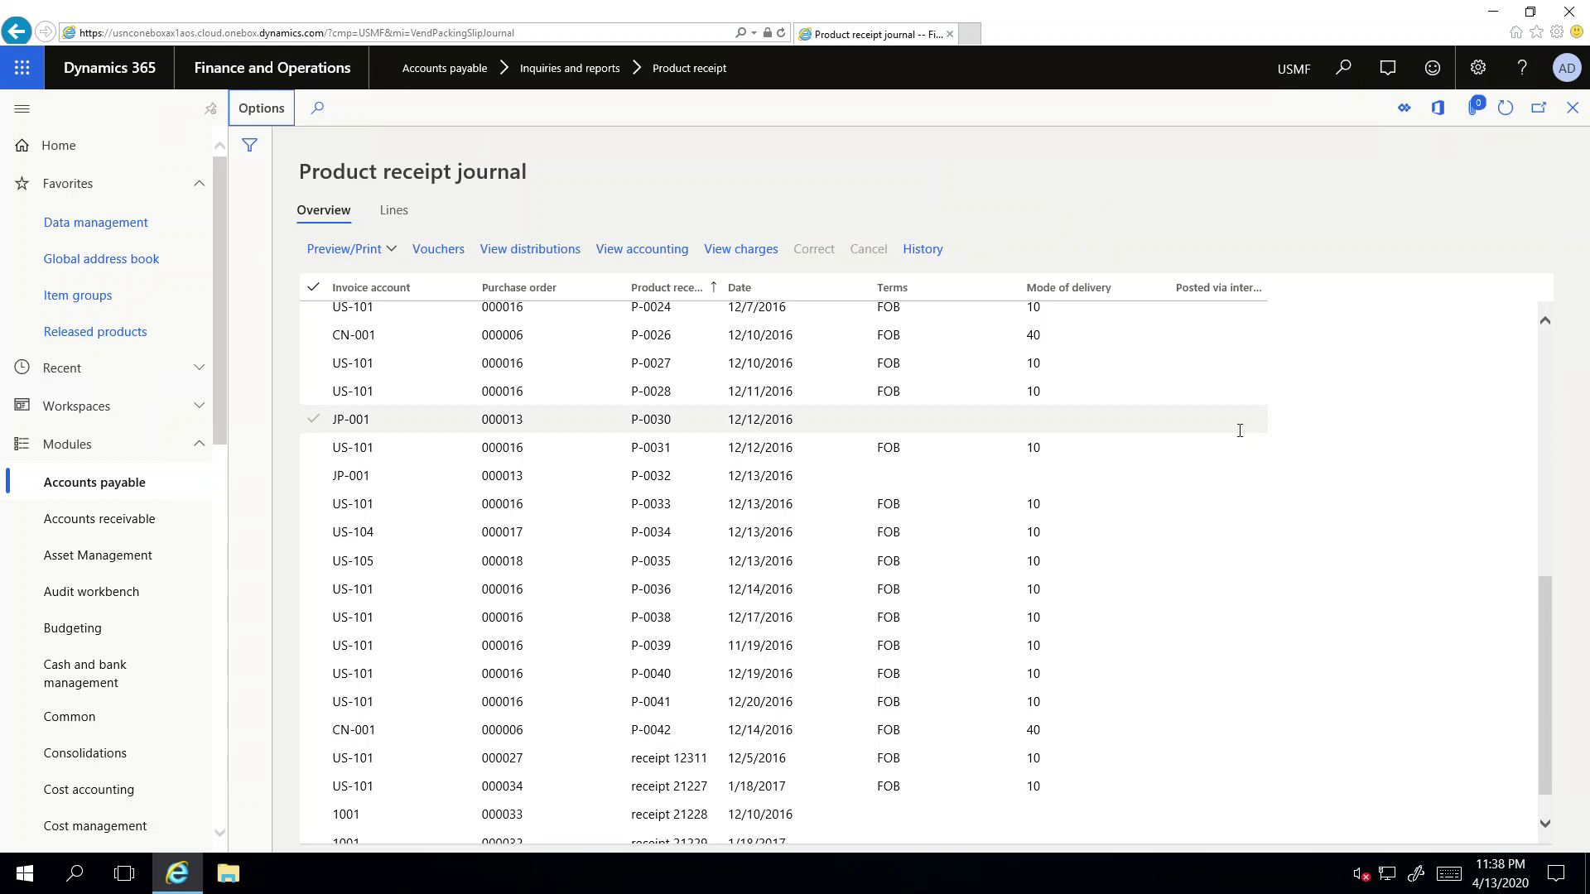
pyautogui.click(1195, 445)
pyautogui.click(575, 339)
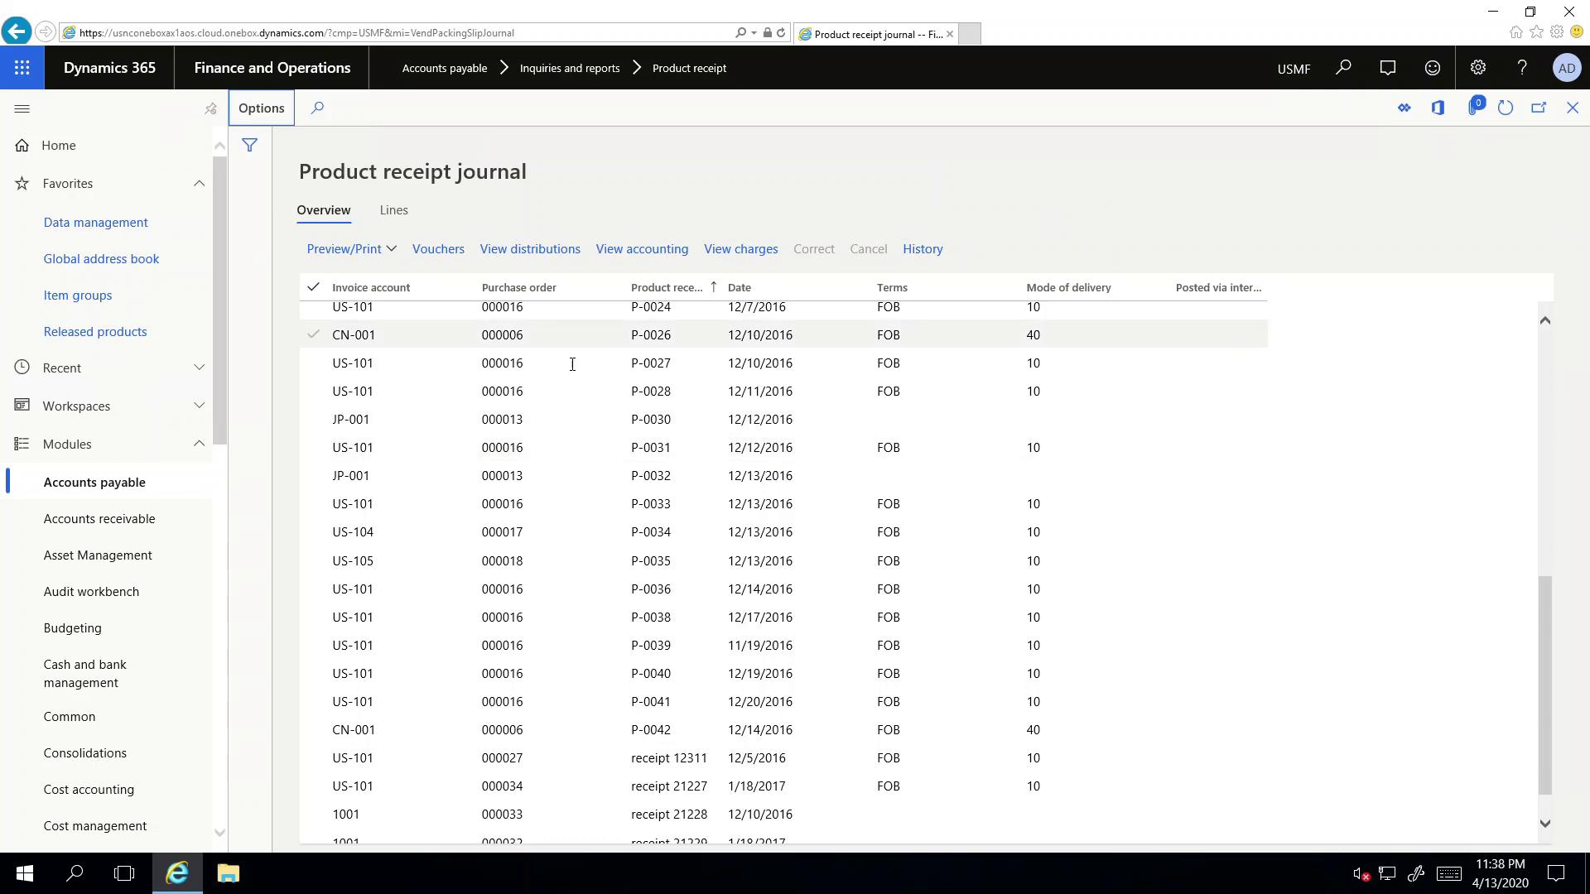
pyautogui.click(1096, 544)
pyautogui.click(1097, 542)
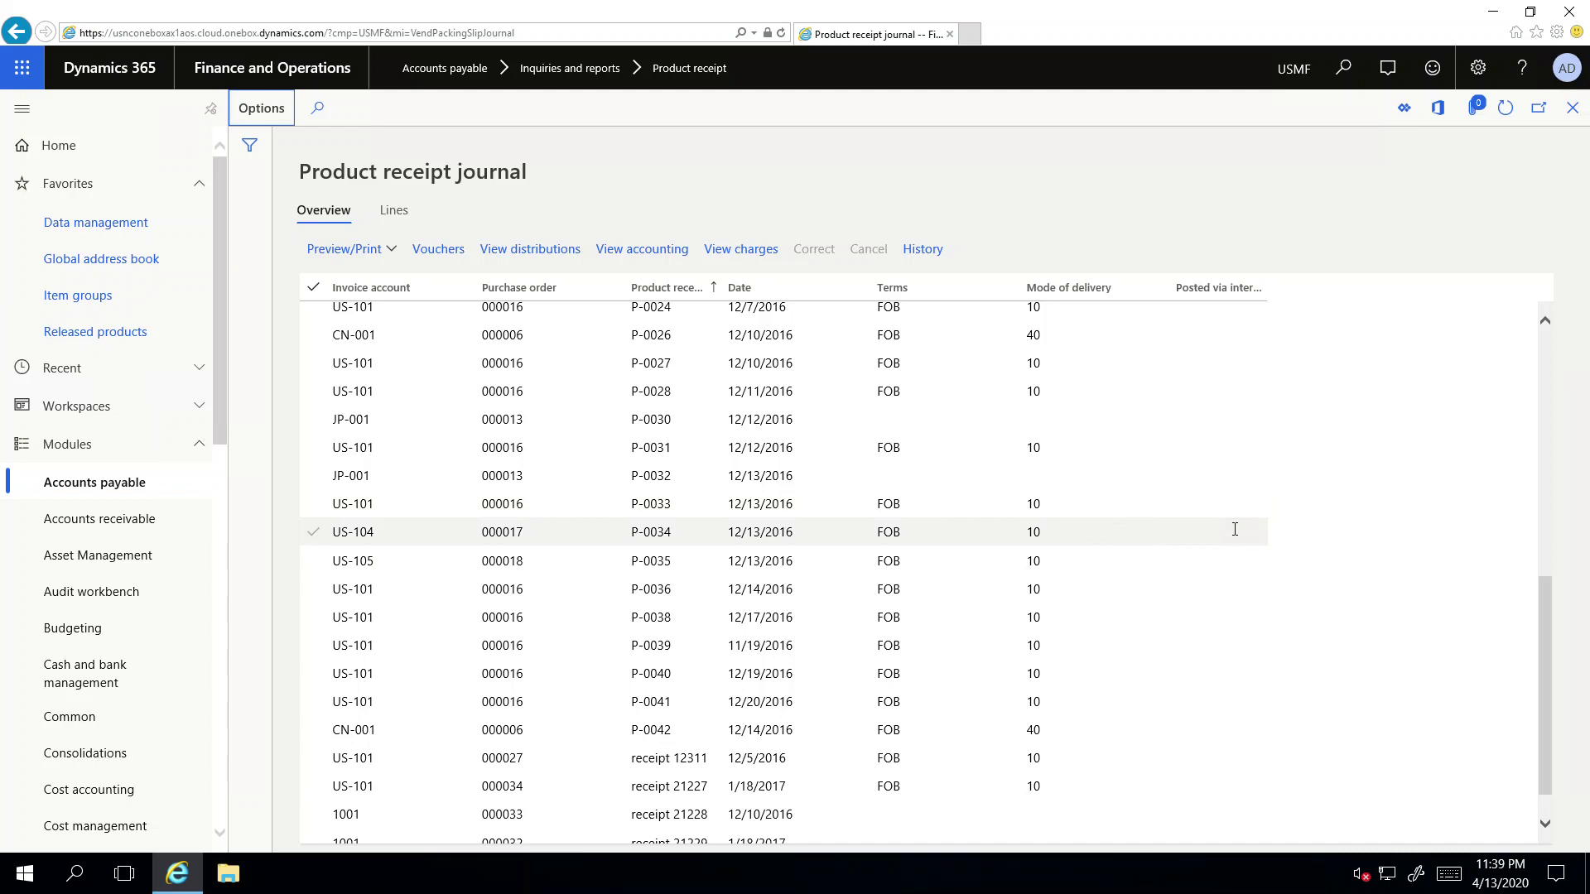
pyautogui.press('Down')
pyautogui.press('Up')
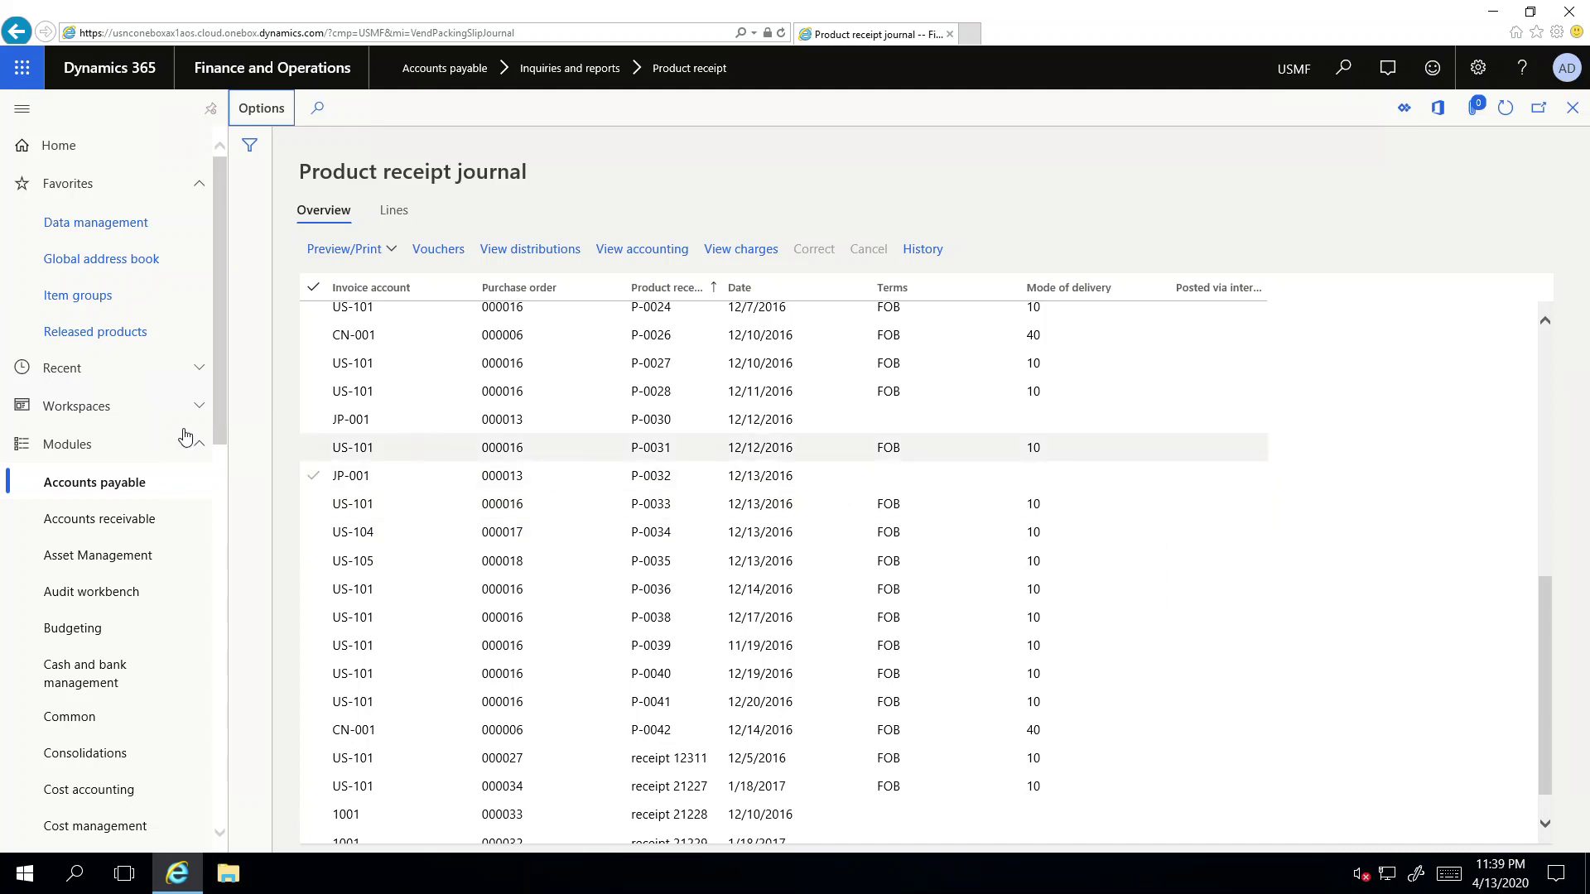
pyautogui.moveTo(223, 394); pyautogui.dragTo(256, 610)
# Show the General ledger menu collapsed to just its Inquiries and reports entries
pyautogui.click(104, 513)
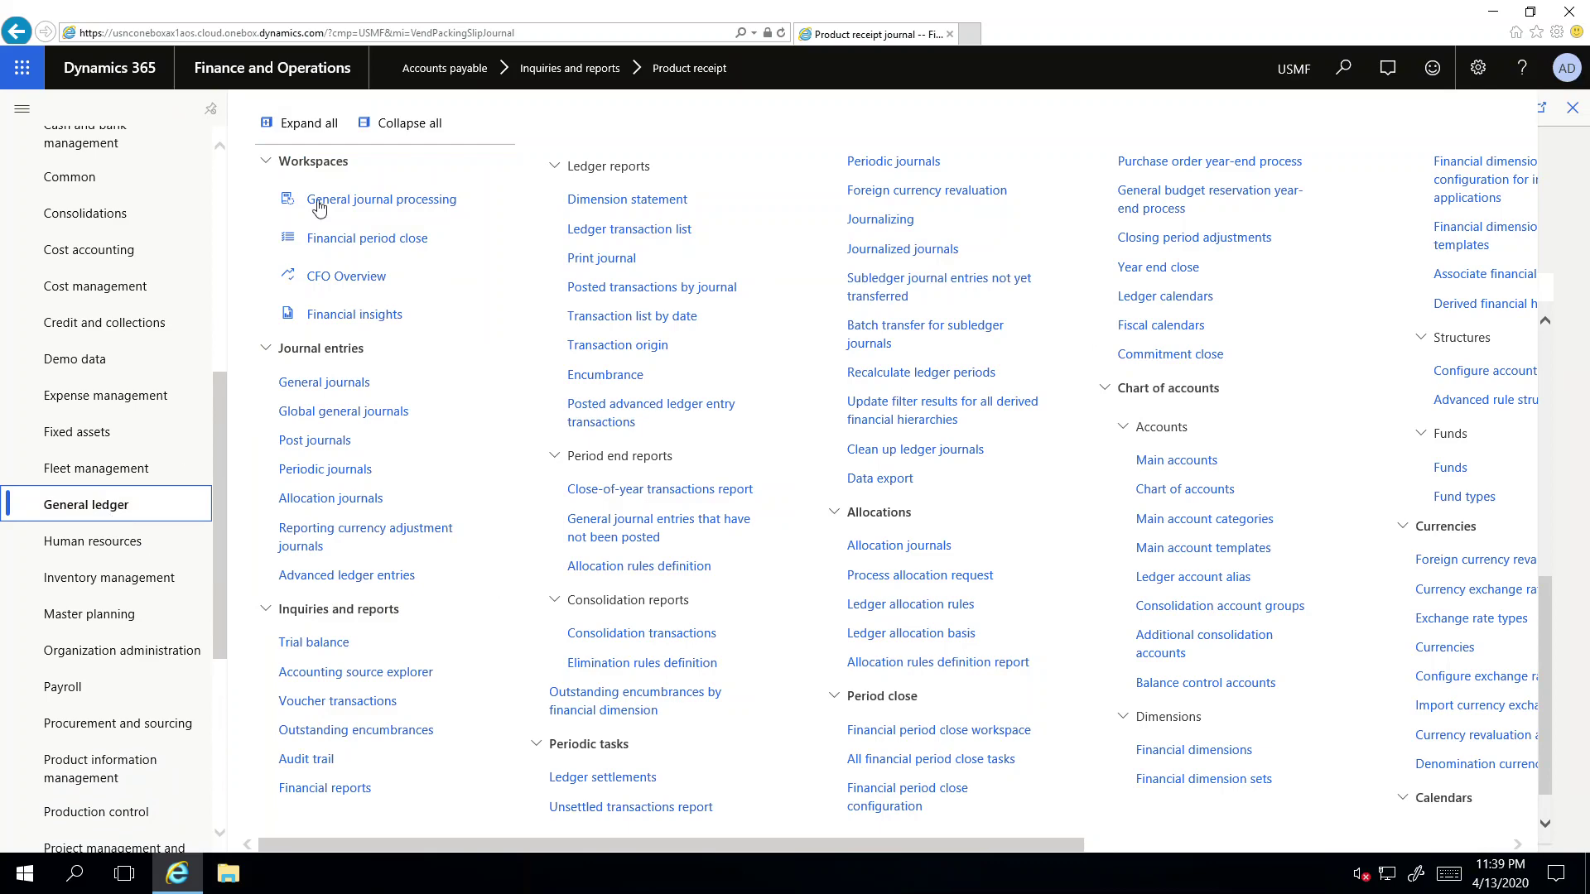
pyautogui.click(392, 124)
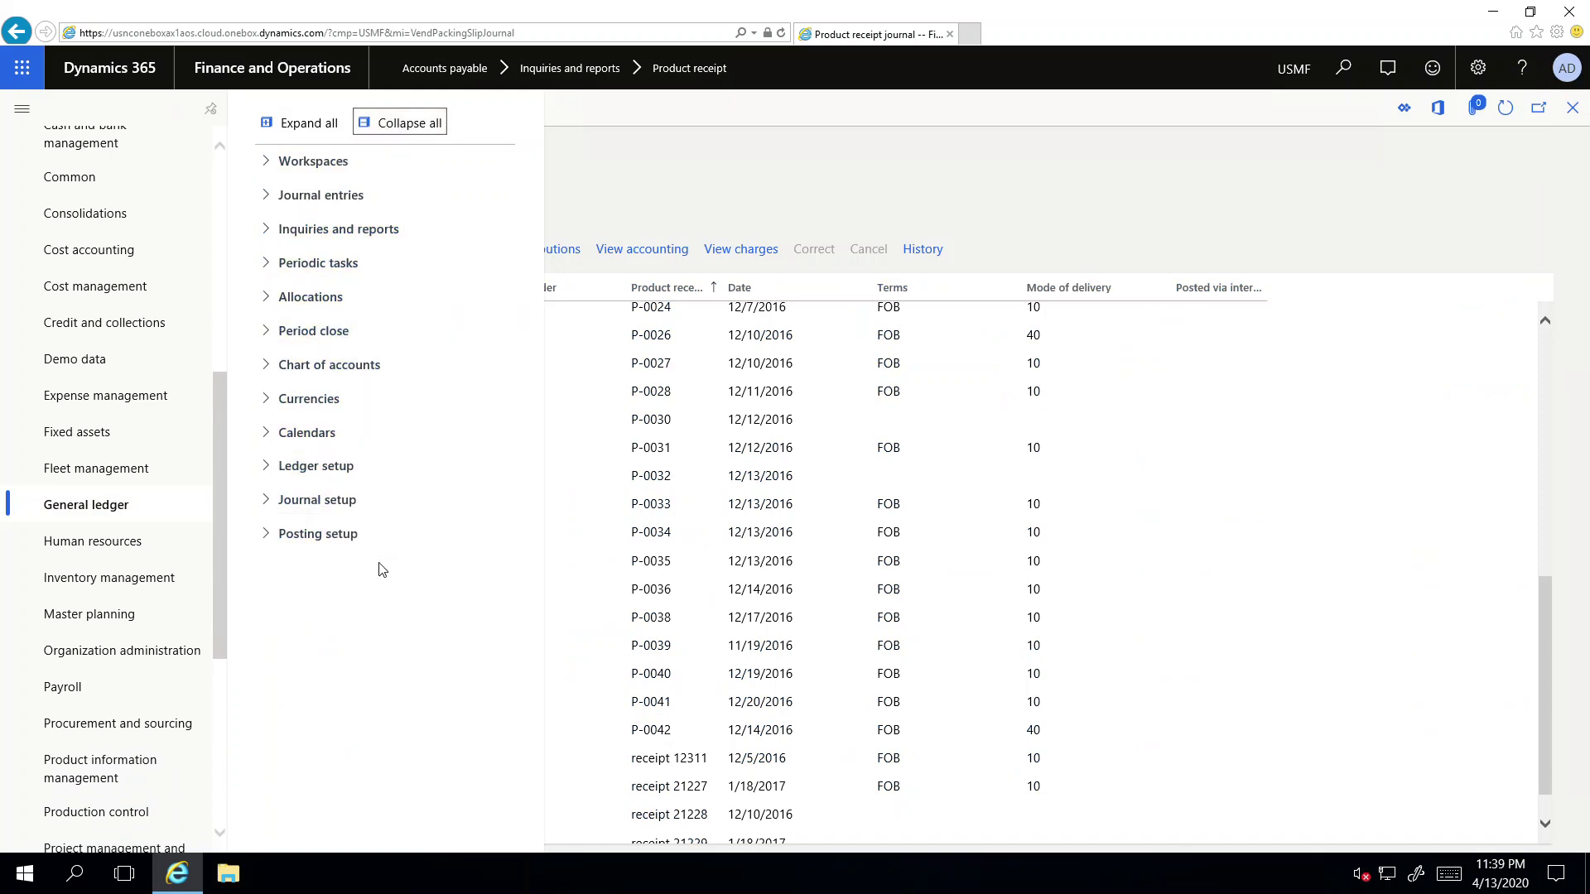
pyautogui.click(268, 238)
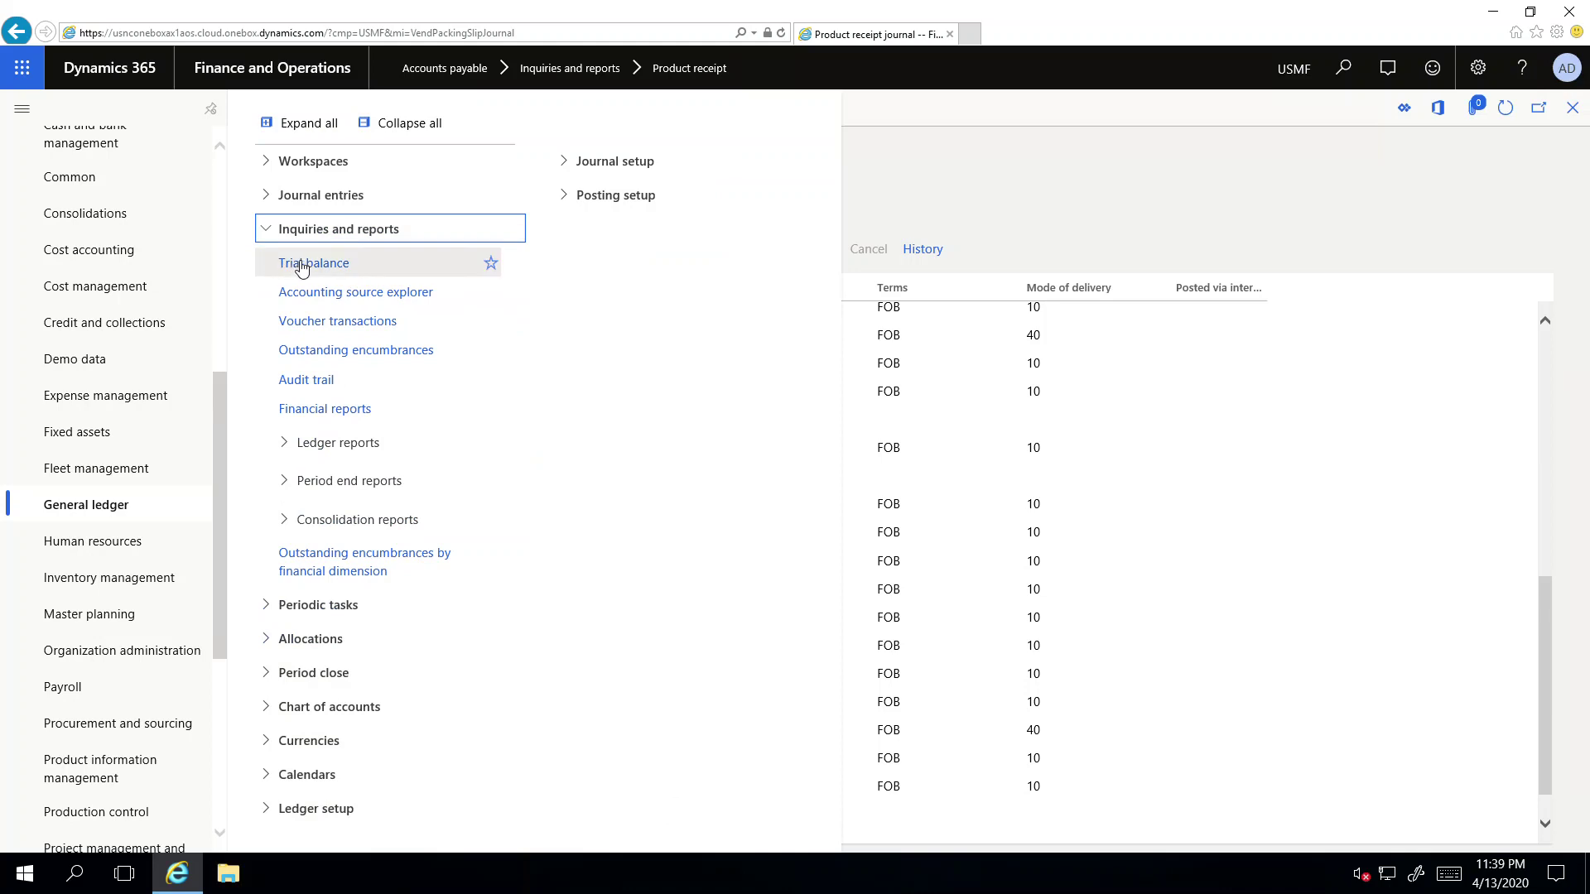
# Open the Financial reports page from General ledger > Inquiries and reports
pyautogui.click(340, 411)
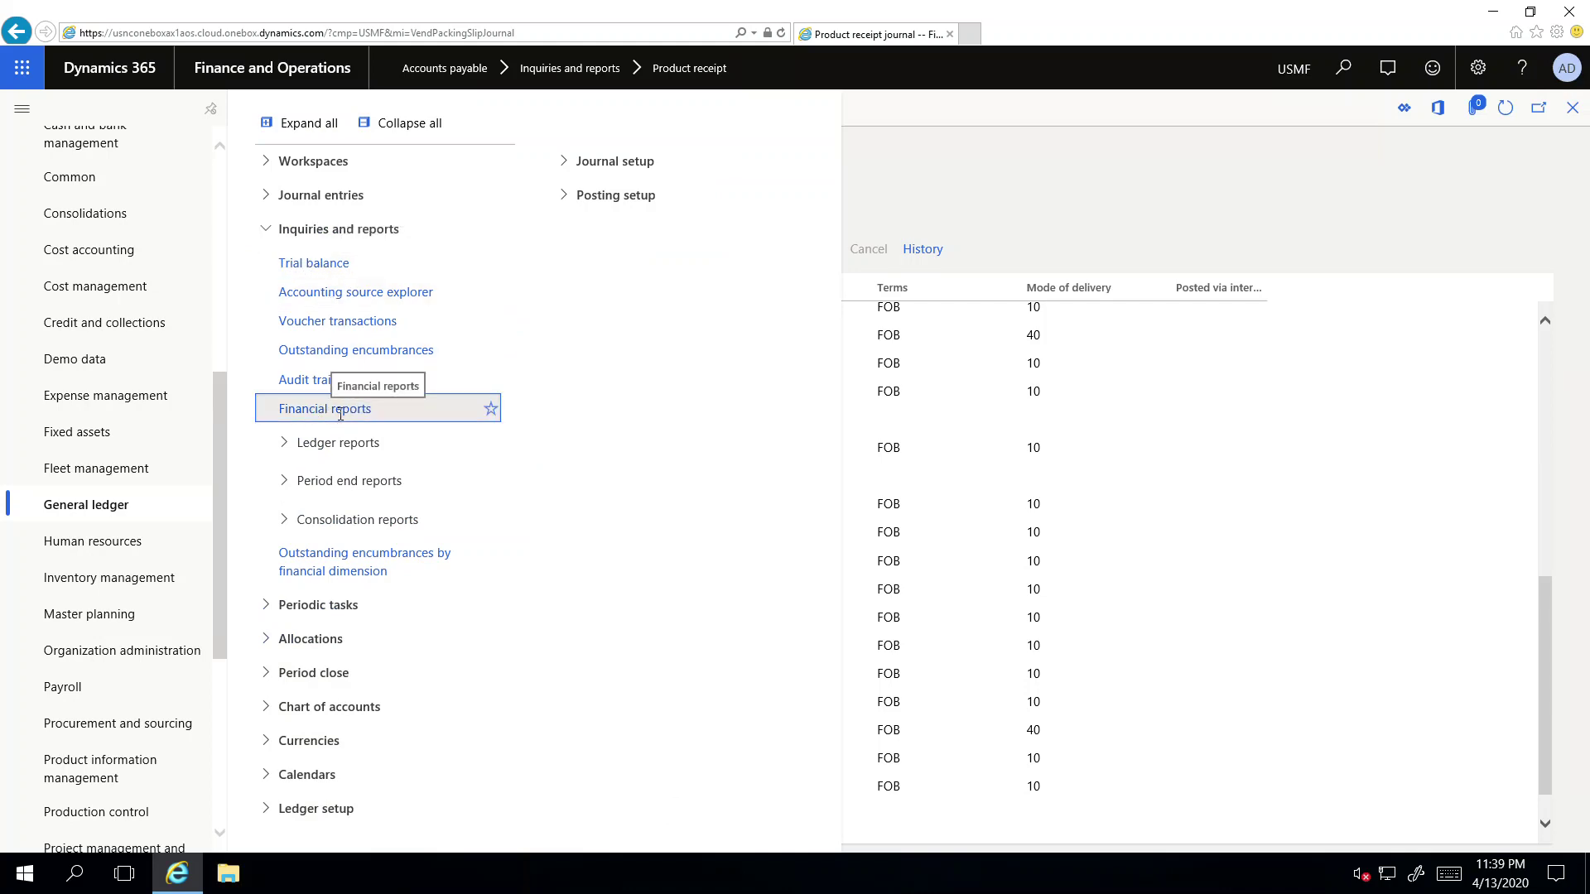